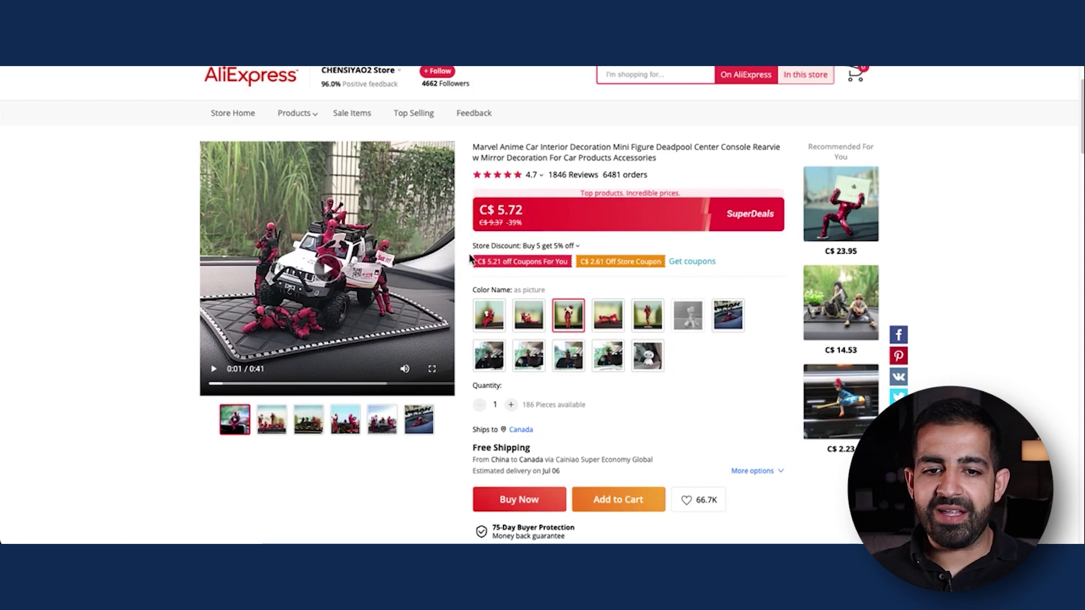
- Select the fifth Deadpool figure variant on the product page to check its price
{"action": "left_click", "coordinate": [575, 311]}
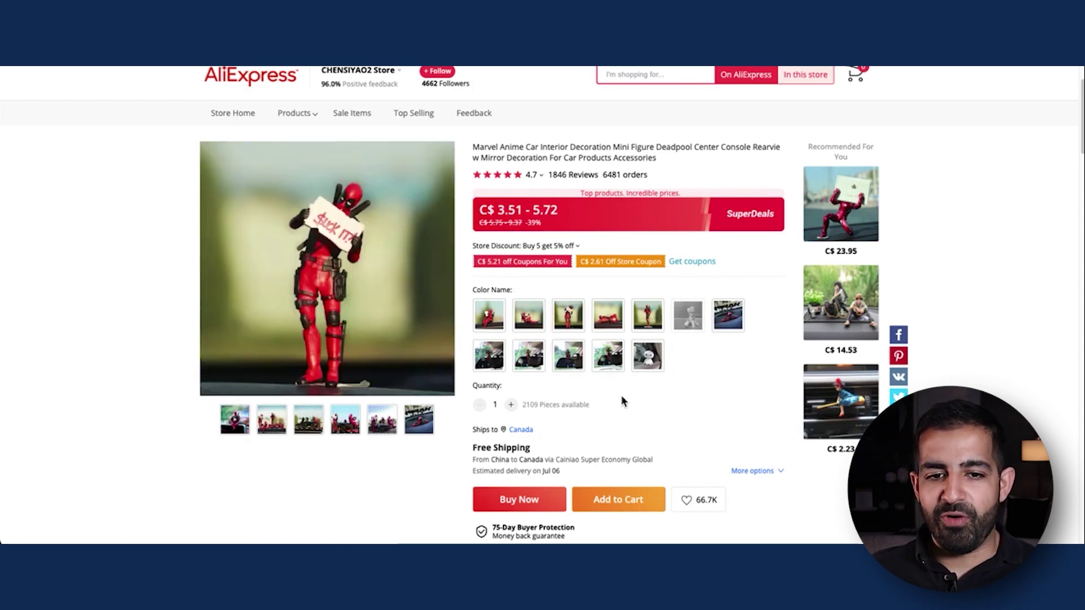
{"action": "scroll", "coordinate": [622, 399], "scroll_direction": "down", "scroll_amount": 1}
{"action": "left_click", "coordinate": [648, 270]}
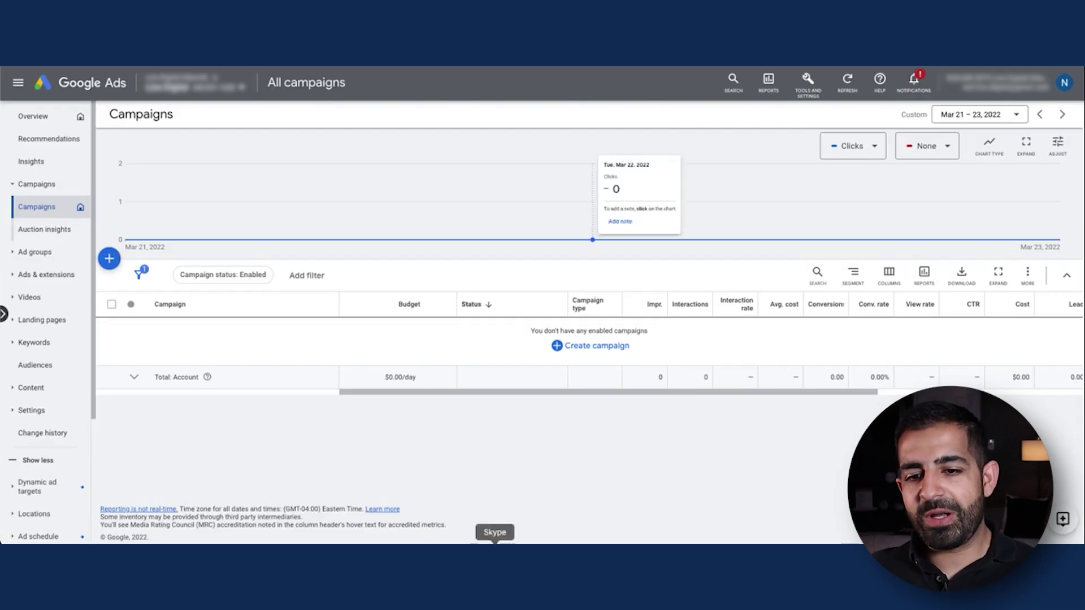
- Start a new campaign in Google Ads with Sales as its objective
{"action": "left_click", "coordinate": [617, 352]}
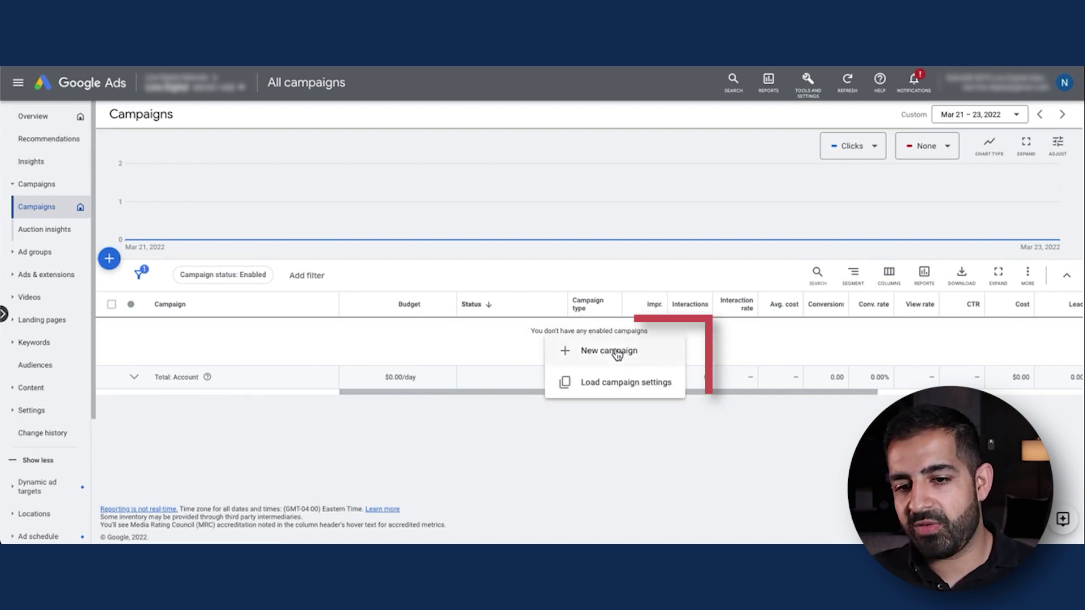
{"action": "left_click", "coordinate": [618, 352]}
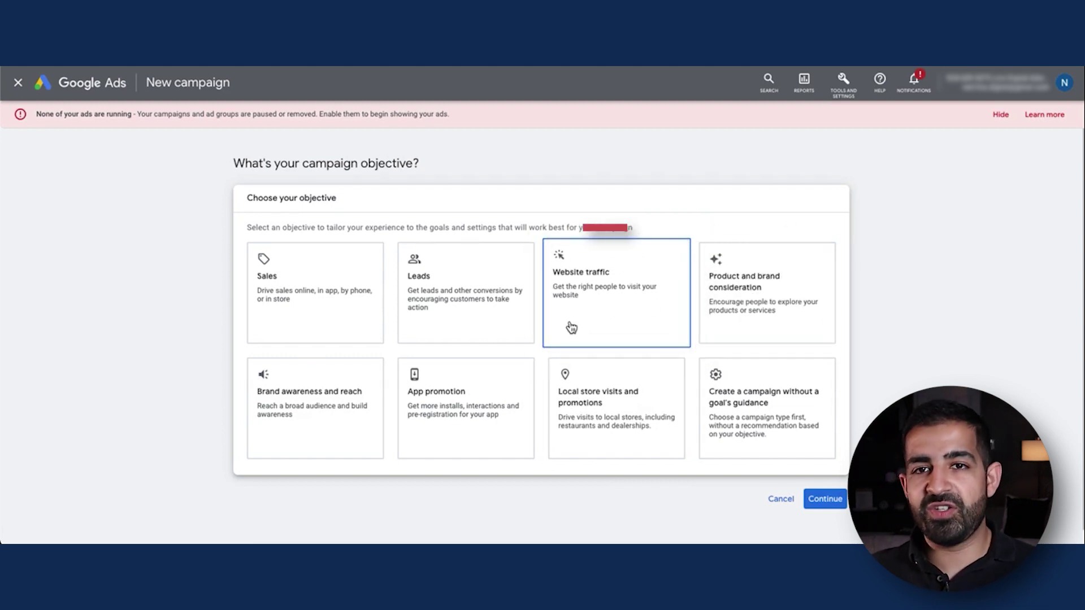
{"action": "left_click", "coordinate": [310, 322]}
- Choose Video as the campaign type, keep the listed conversion goals, and continue to the campaign settings
{"action": "scroll", "coordinate": [766, 381], "scroll_direction": "down", "scroll_amount": 7}
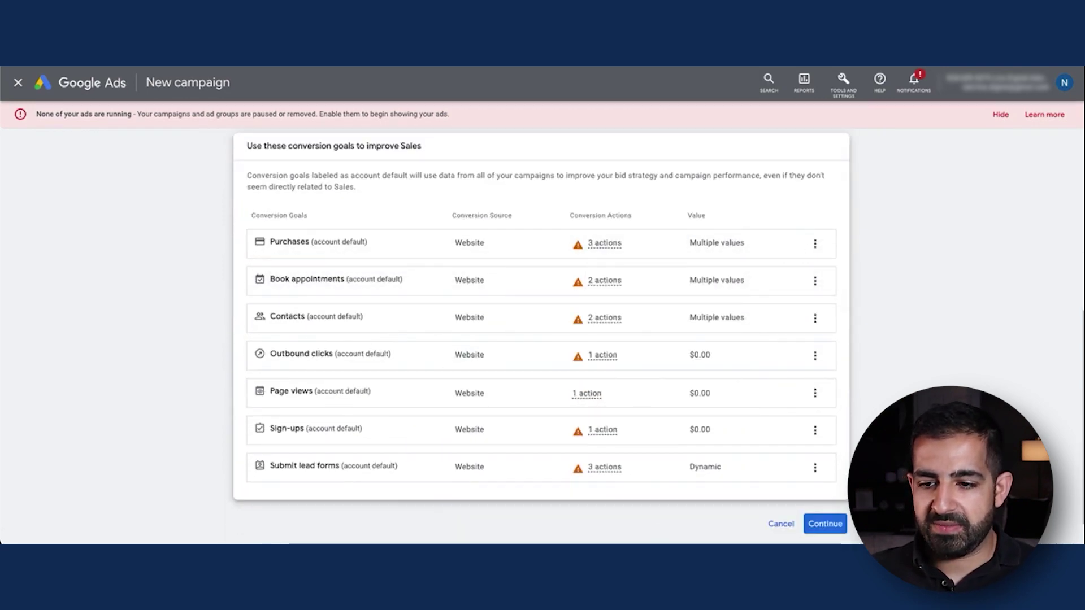
{"action": "scroll", "coordinate": [576, 405], "scroll_direction": "down", "scroll_amount": 6}
{"action": "left_click", "coordinate": [300, 236]}
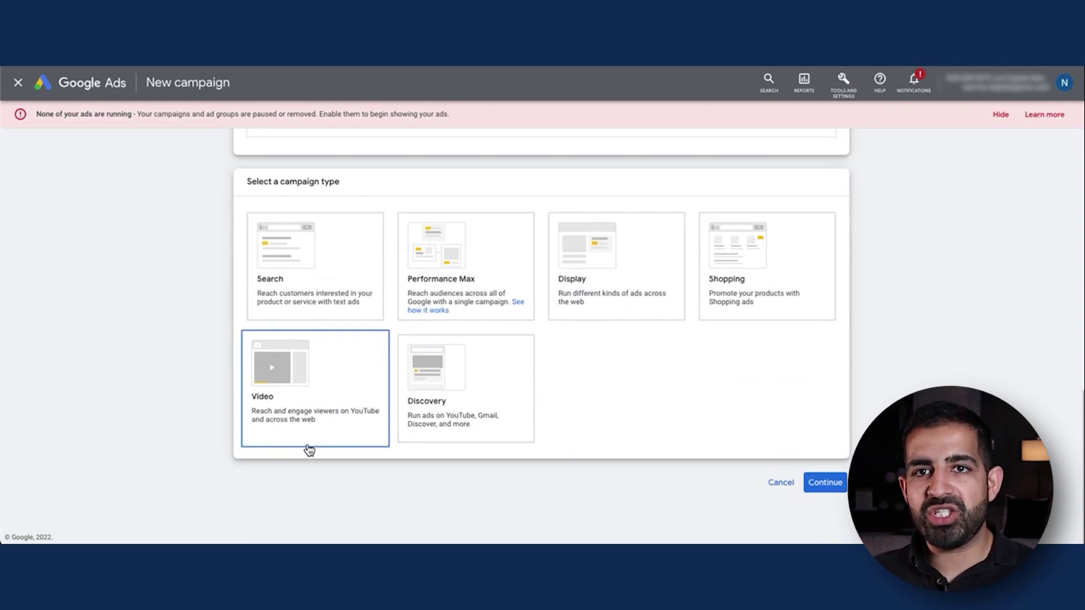
{"action": "left_click", "coordinate": [337, 441]}
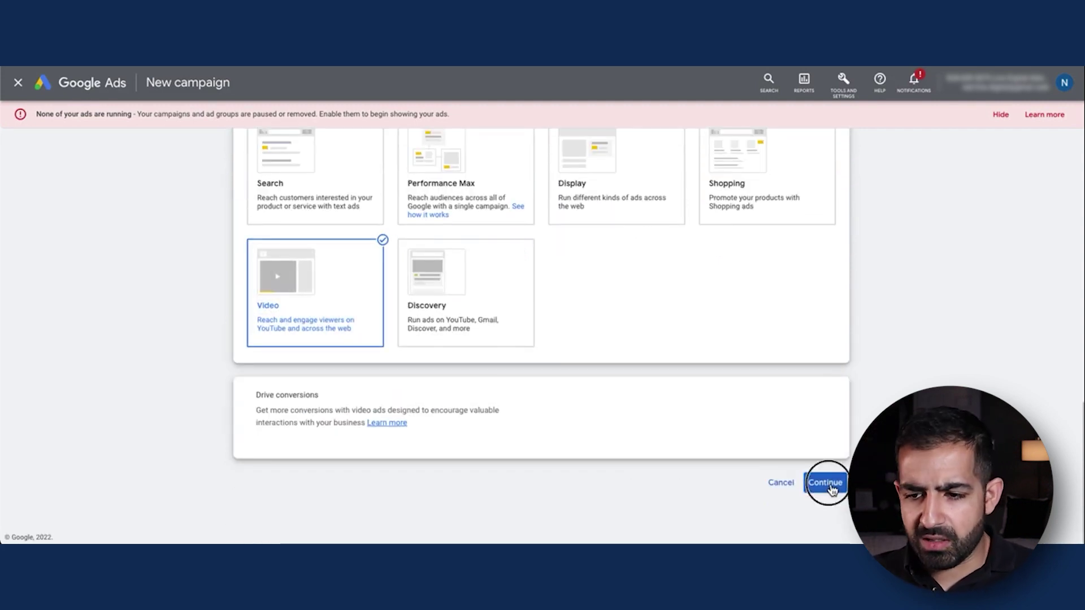
{"action": "left_click", "coordinate": [826, 482]}
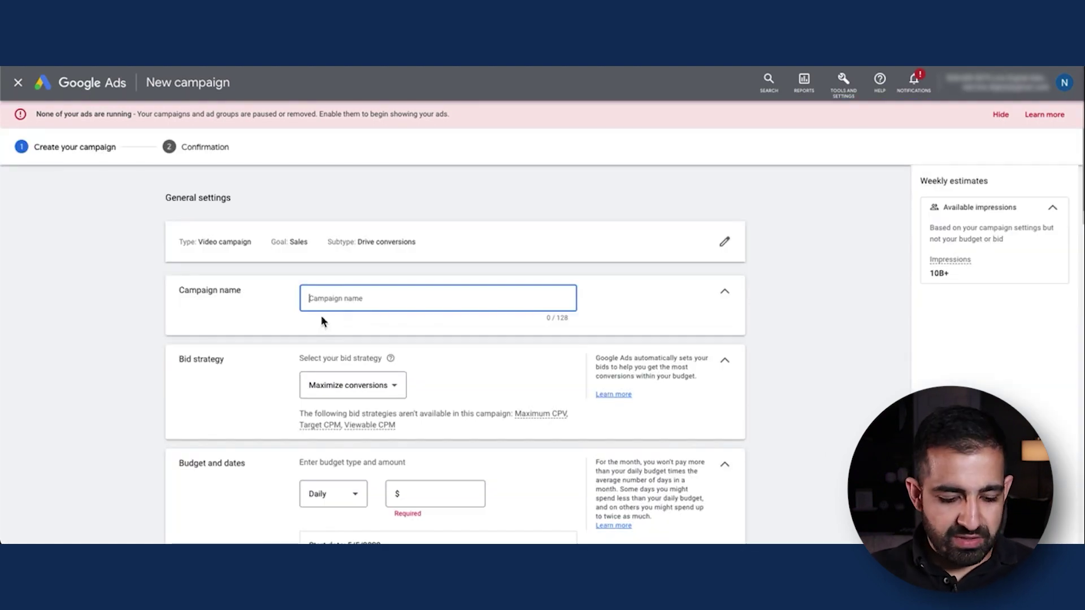
- Name the campaign TestDS
{"action": "type", "text": "Test"}
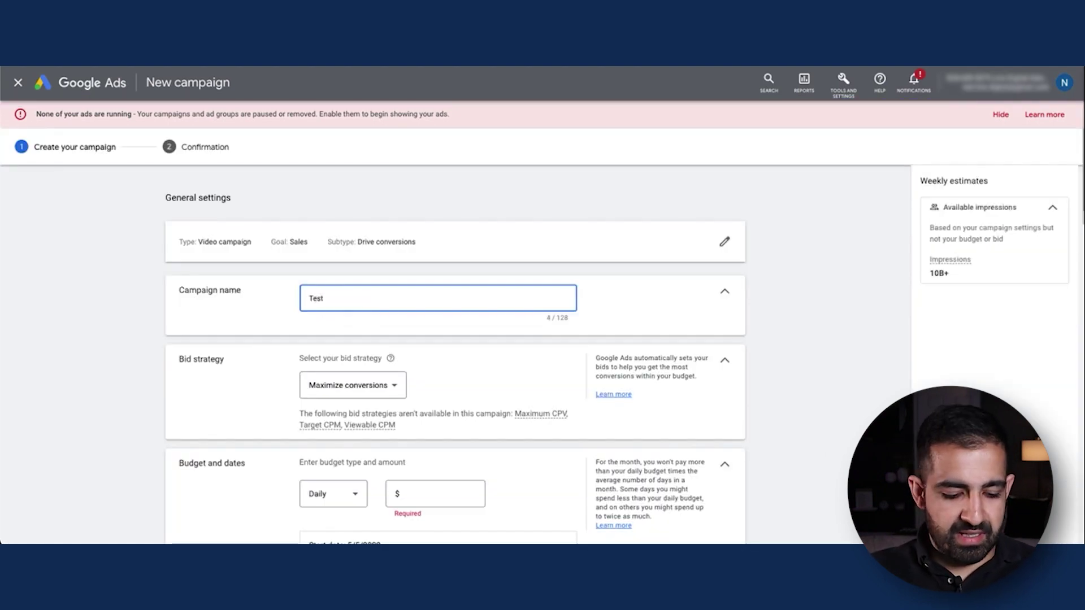
{"action": "type", "text": "DS"}
{"action": "left_click", "coordinate": [631, 297]}
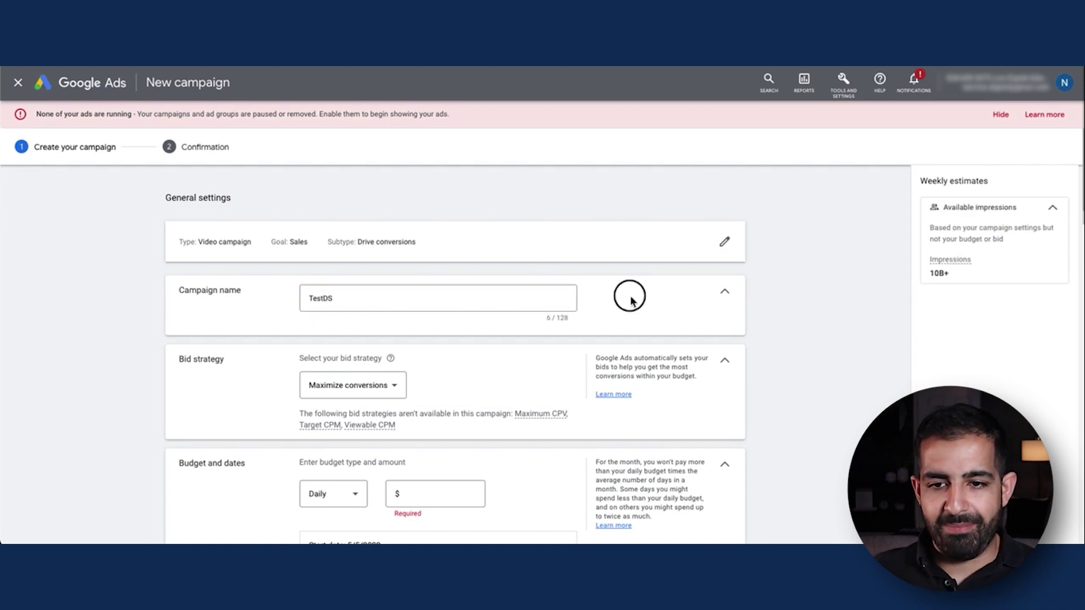
- Review the bid strategy options and keep Maximize conversions for the campaign
{"action": "scroll", "coordinate": [629, 305], "scroll_direction": "down", "scroll_amount": 1}
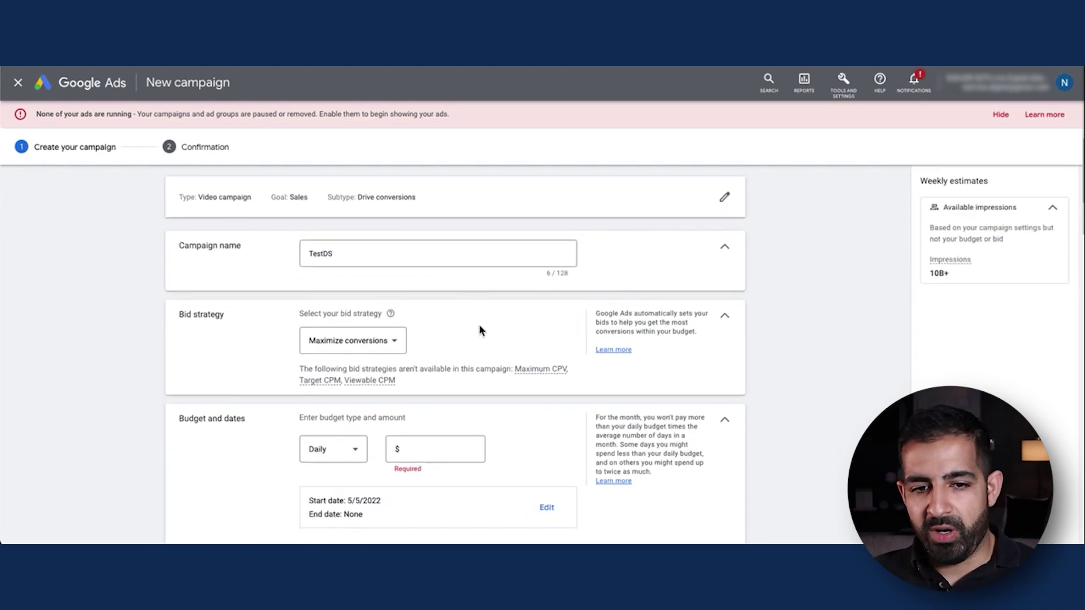
{"action": "left_click", "coordinate": [387, 342]}
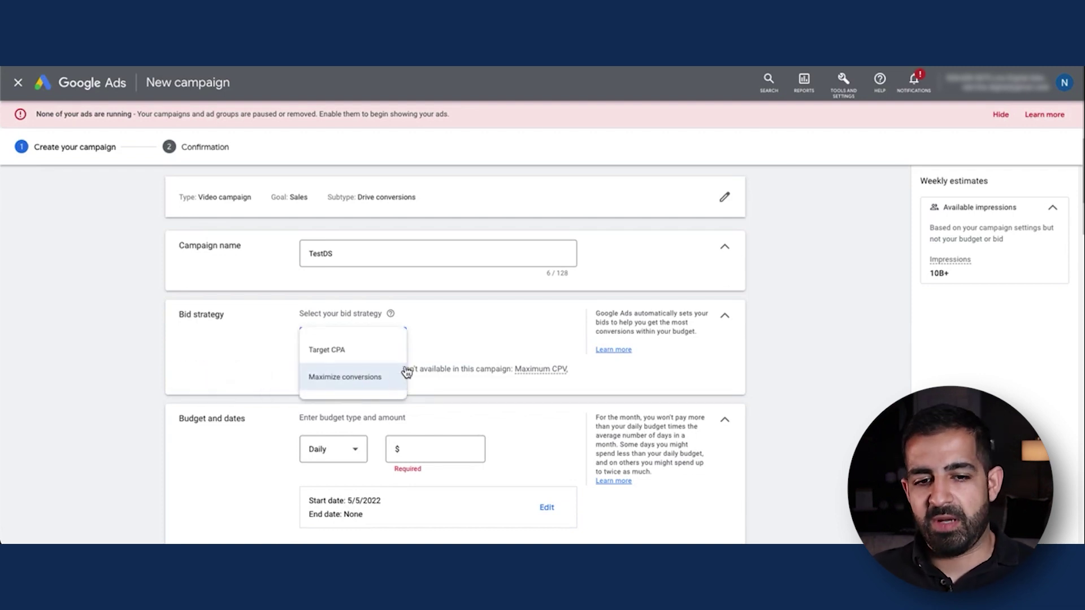
{"action": "left_click", "coordinate": [395, 378]}
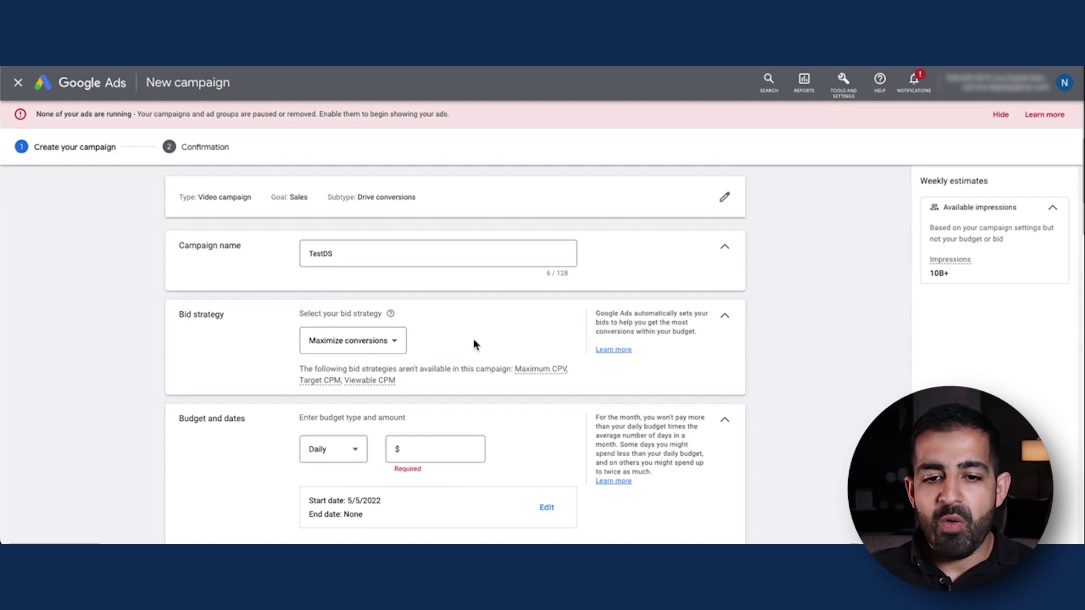
{"action": "left_click", "coordinate": [390, 341]}
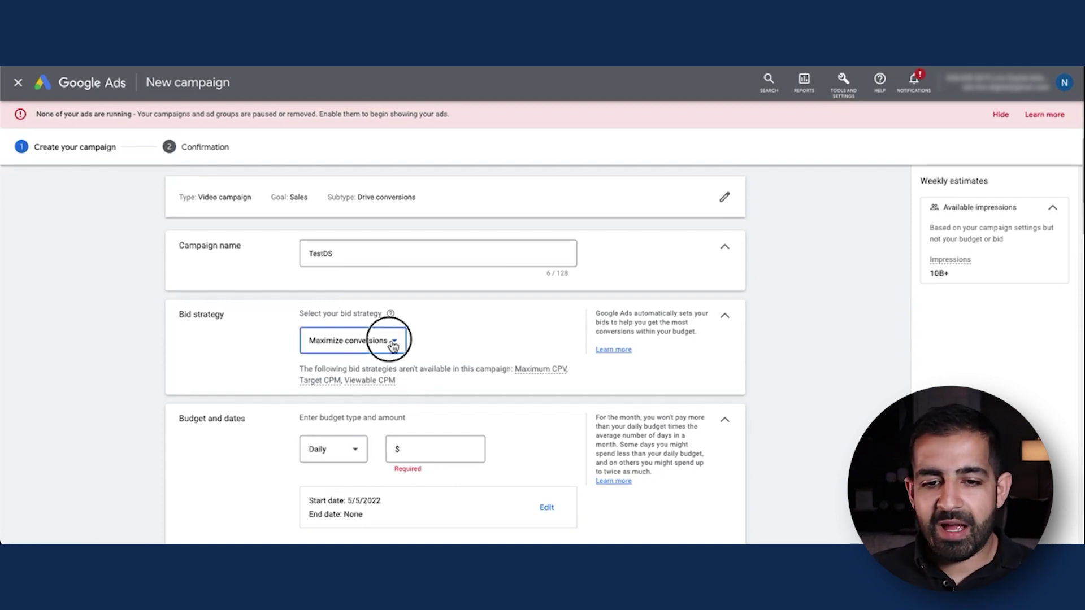
{"action": "left_click", "coordinate": [497, 344]}
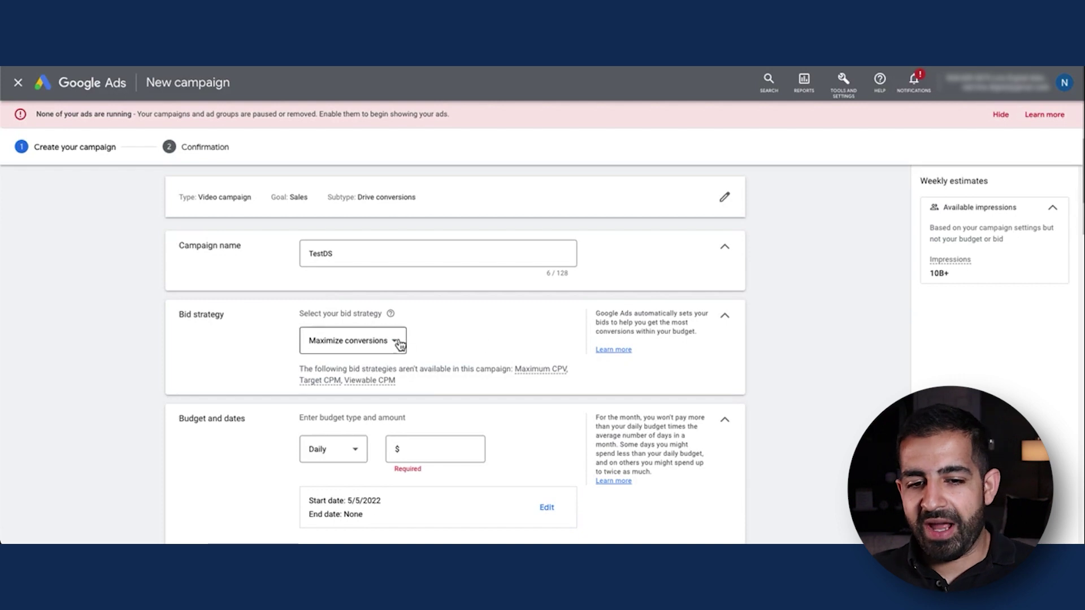
- Check the figure's price on its AliExpress page and set the campaign's daily budget to $30.00
{"action": "scroll", "coordinate": [365, 362], "scroll_direction": "down", "scroll_amount": 2}
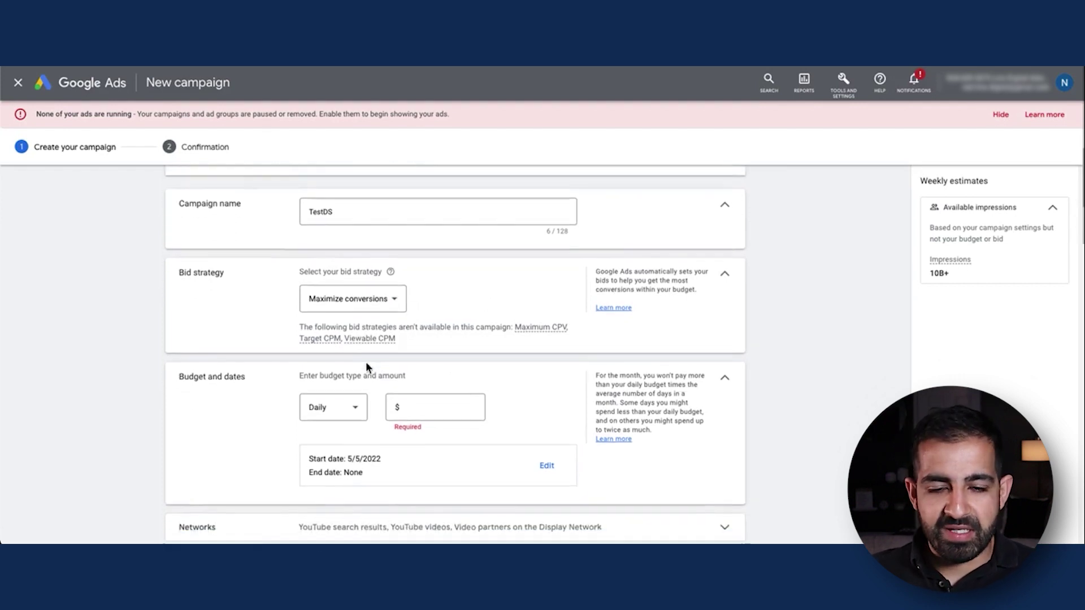
{"action": "left_click", "coordinate": [422, 370]}
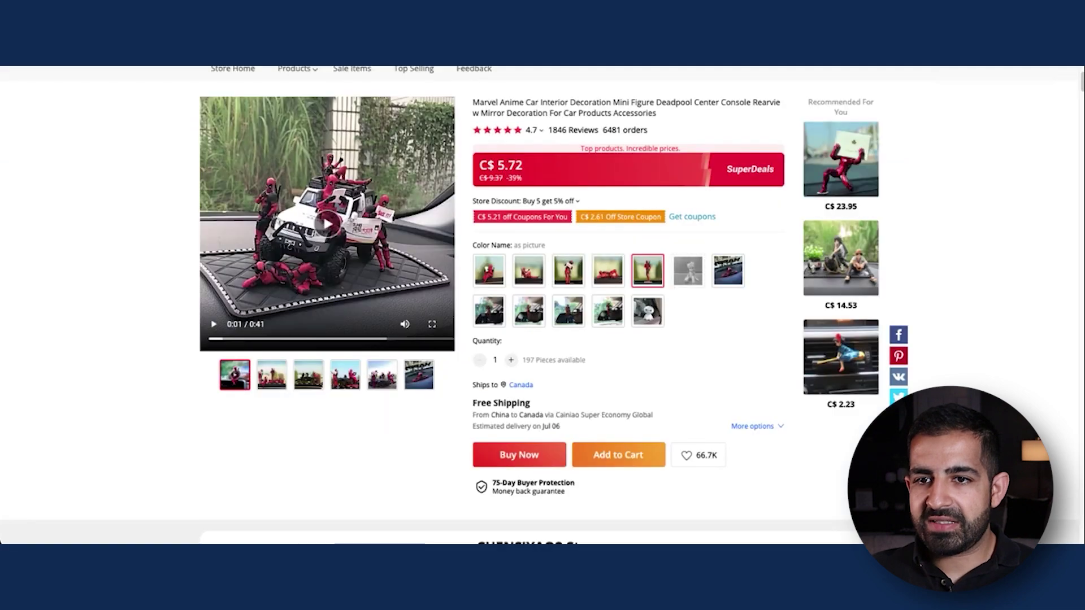
{"action": "left_click_drag", "start_coordinate": [541, 165], "coordinate": [496, 162]}
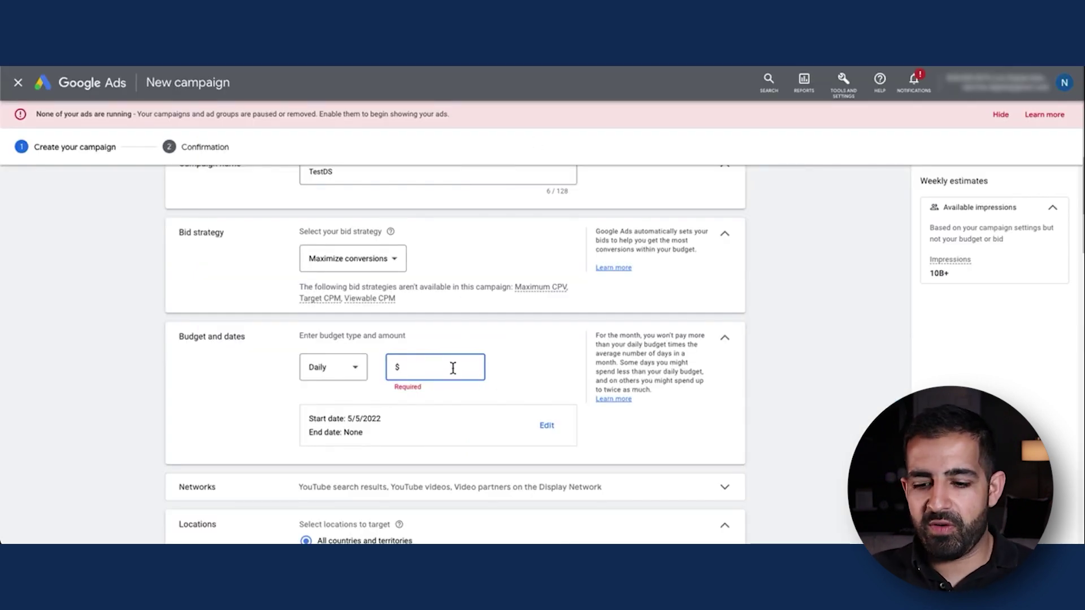
{"action": "type", "text": "3.00"}
{"action": "left_click", "coordinate": [530, 369]}
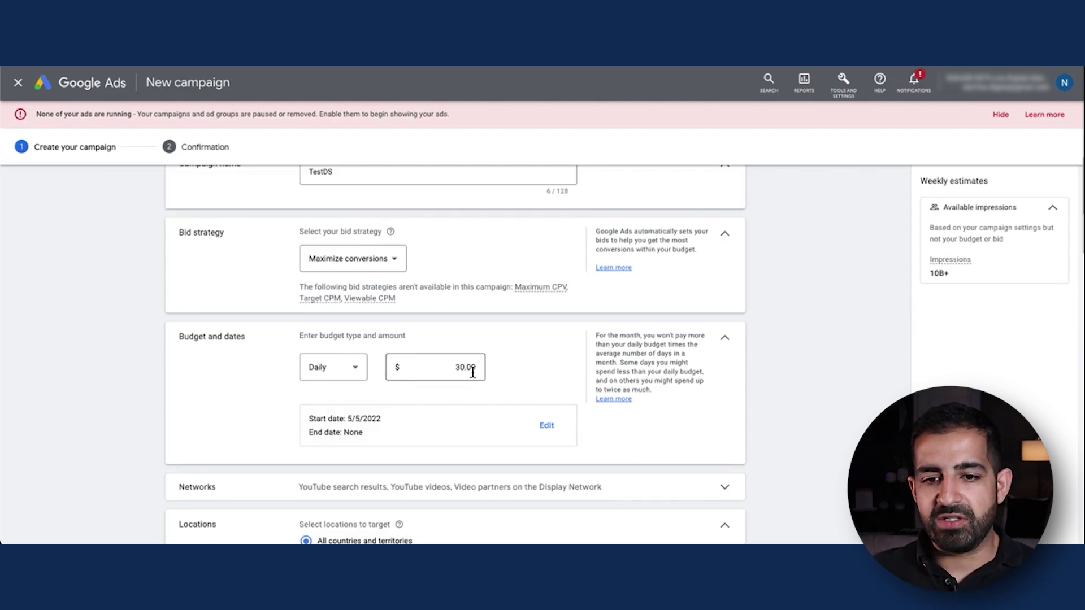
- Set the campaign's target location to United States
{"action": "scroll", "coordinate": [473, 373], "scroll_direction": "down", "scroll_amount": 4}
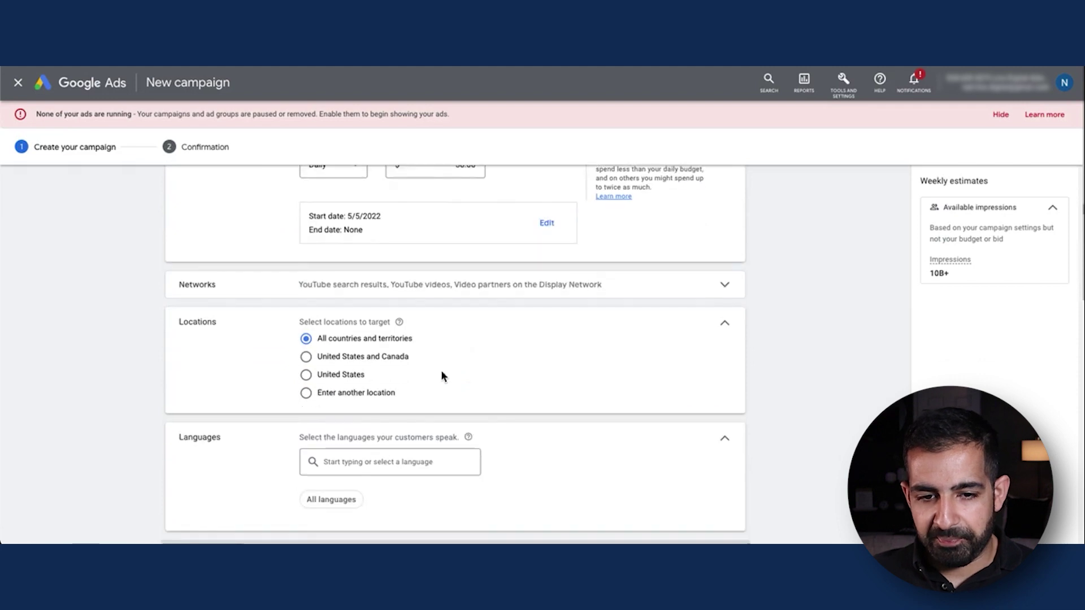
{"action": "scroll", "coordinate": [459, 298], "scroll_direction": "down", "scroll_amount": 2}
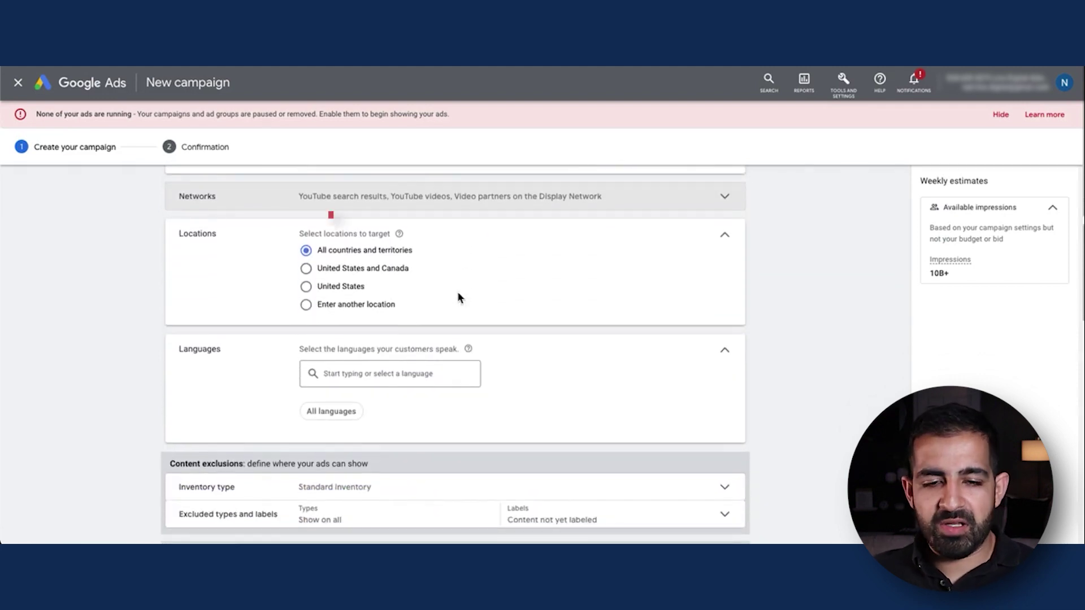
{"action": "left_click", "coordinate": [359, 290]}
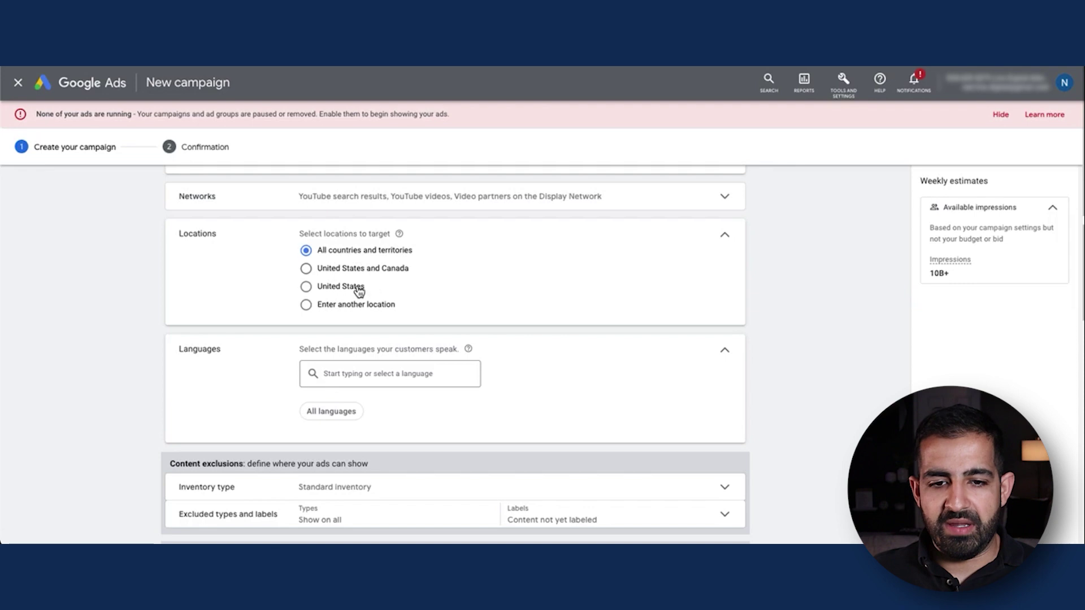
- Add English as the language the campaign's customers speak
{"action": "left_click", "coordinate": [405, 374]}
{"action": "type", "text": "en"}
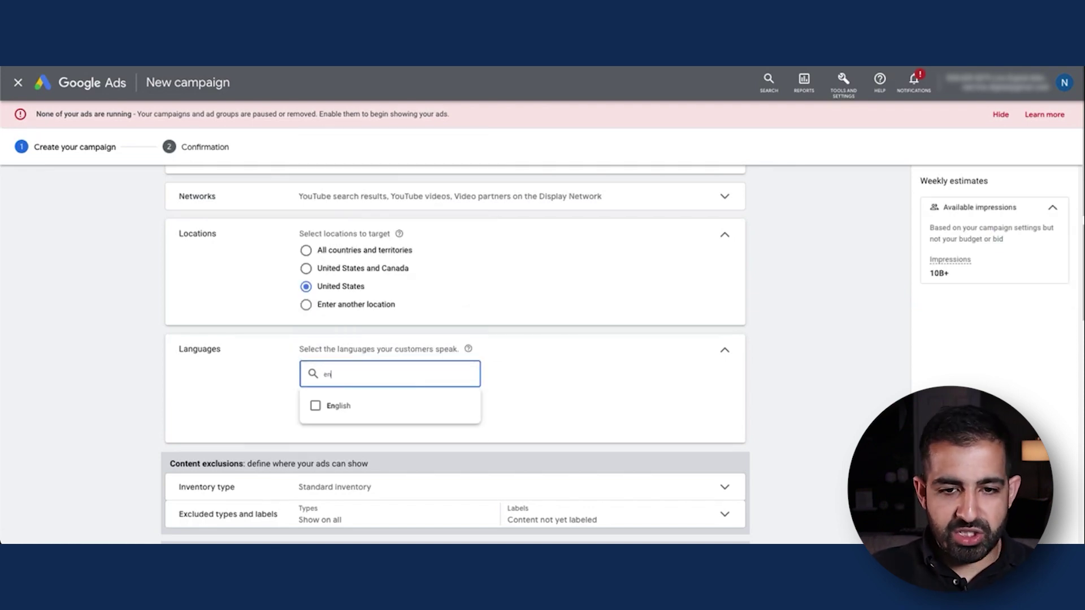
{"action": "left_click", "coordinate": [370, 411]}
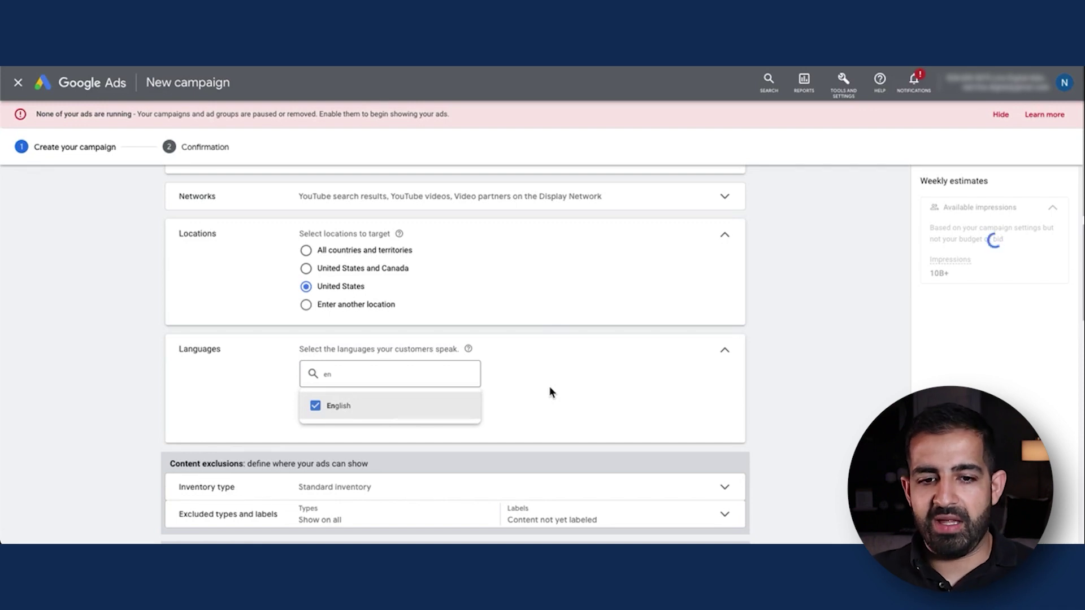
{"action": "scroll", "coordinate": [525, 377], "scroll_direction": "down", "scroll_amount": 2}
{"action": "left_click", "coordinate": [536, 407]}
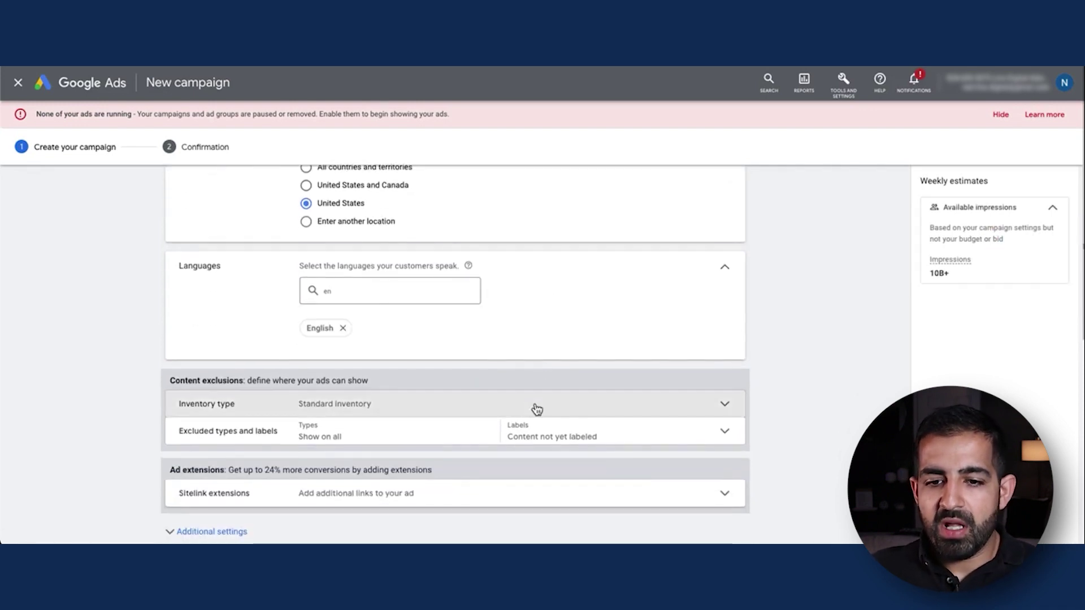
- Set the content exclusions' inventory type to Expanded inventory
{"action": "left_click", "coordinate": [536, 408]}
{"action": "scroll", "coordinate": [542, 386], "scroll_direction": "down", "scroll_amount": 3}
{"action": "scroll", "coordinate": [542, 386], "scroll_direction": "up", "scroll_amount": 2}
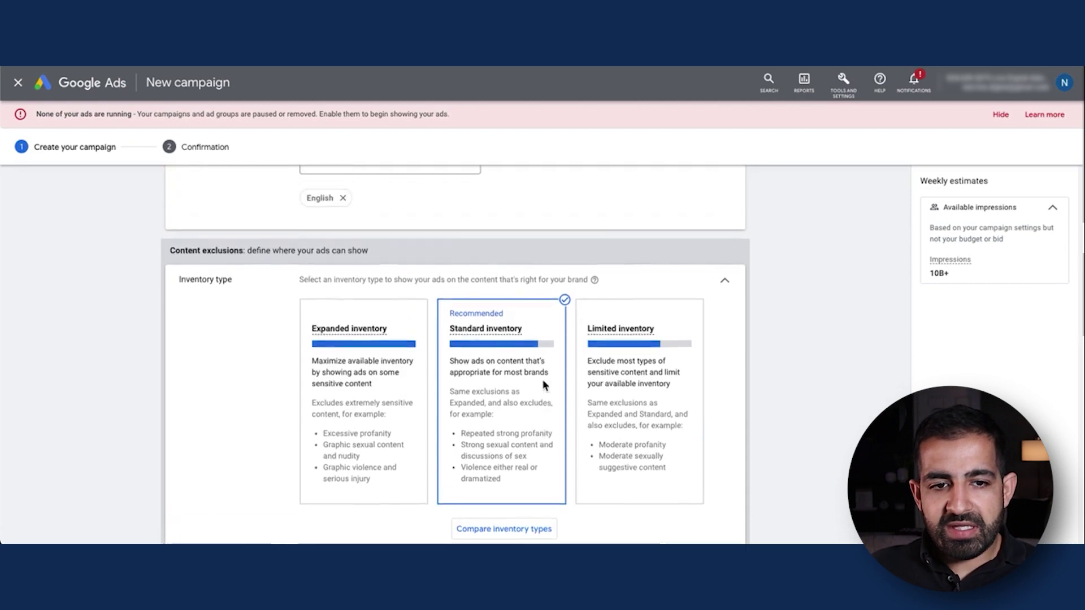
{"action": "scroll", "coordinate": [544, 386], "scroll_direction": "down", "scroll_amount": 2}
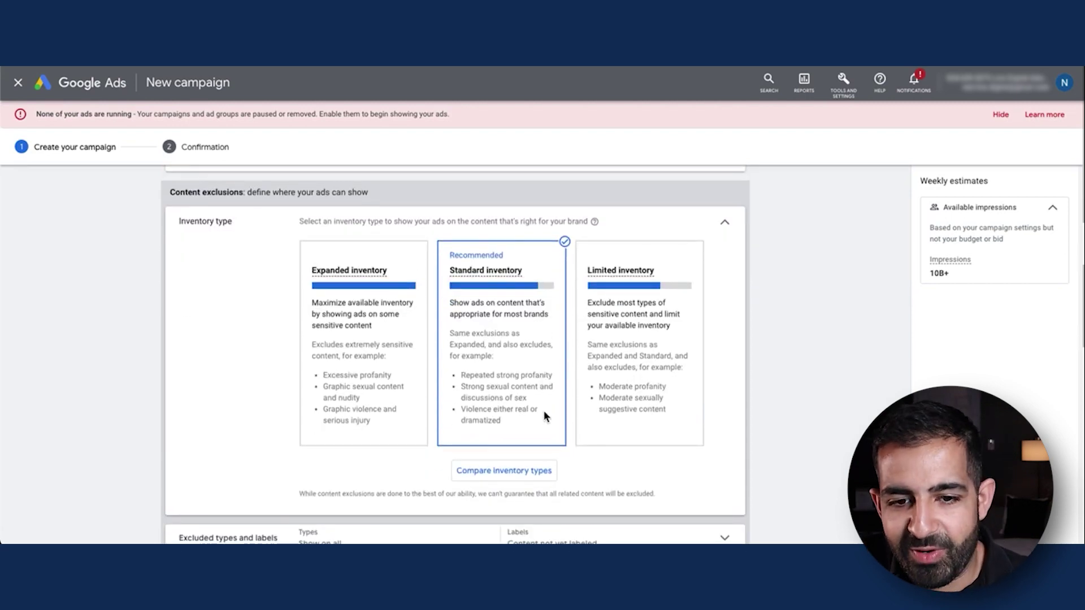
{"action": "left_click", "coordinate": [385, 342]}
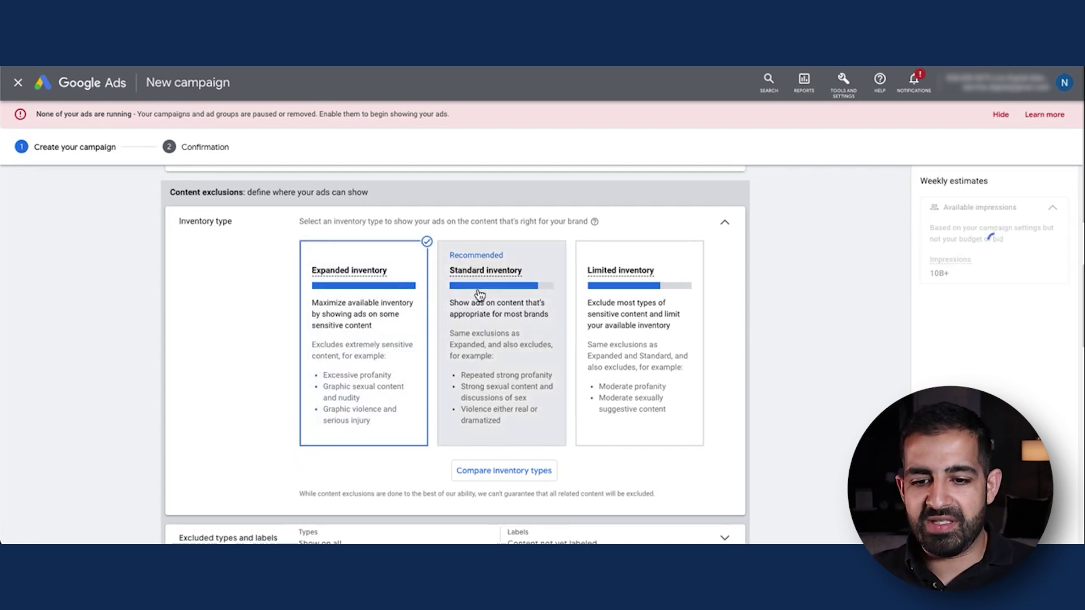
- Exclude embedded YouTube videos and live streaming videos from the content where the ads can show
{"action": "scroll", "coordinate": [480, 294], "scroll_direction": "down", "scroll_amount": 2}
{"action": "scroll", "coordinate": [479, 294], "scroll_direction": "down", "scroll_amount": 3}
{"action": "left_click", "coordinate": [479, 342]}
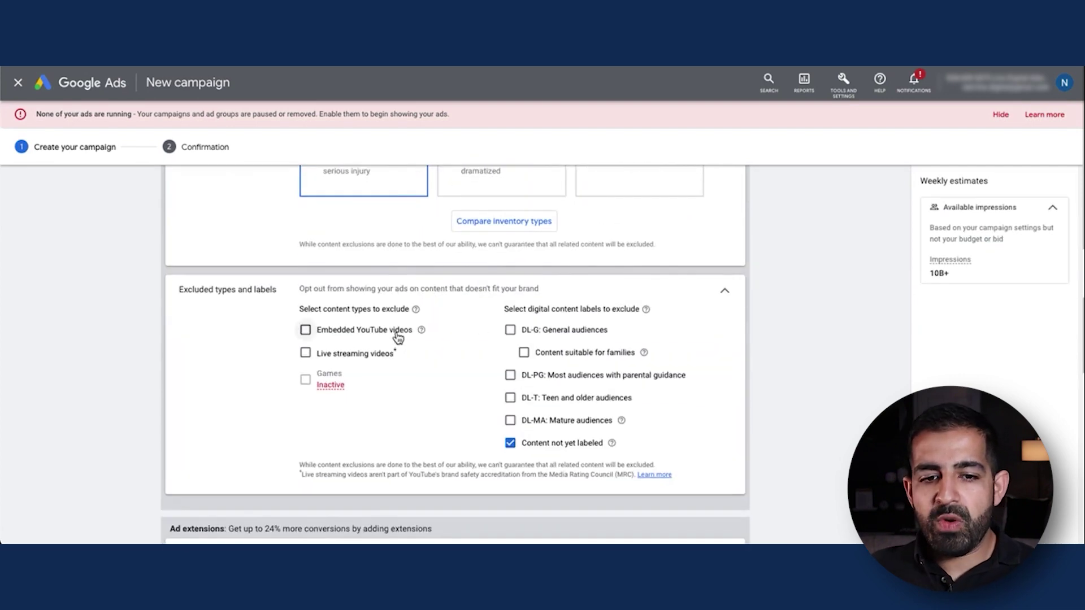
{"action": "left_click", "coordinate": [306, 331]}
{"action": "left_click", "coordinate": [306, 353]}
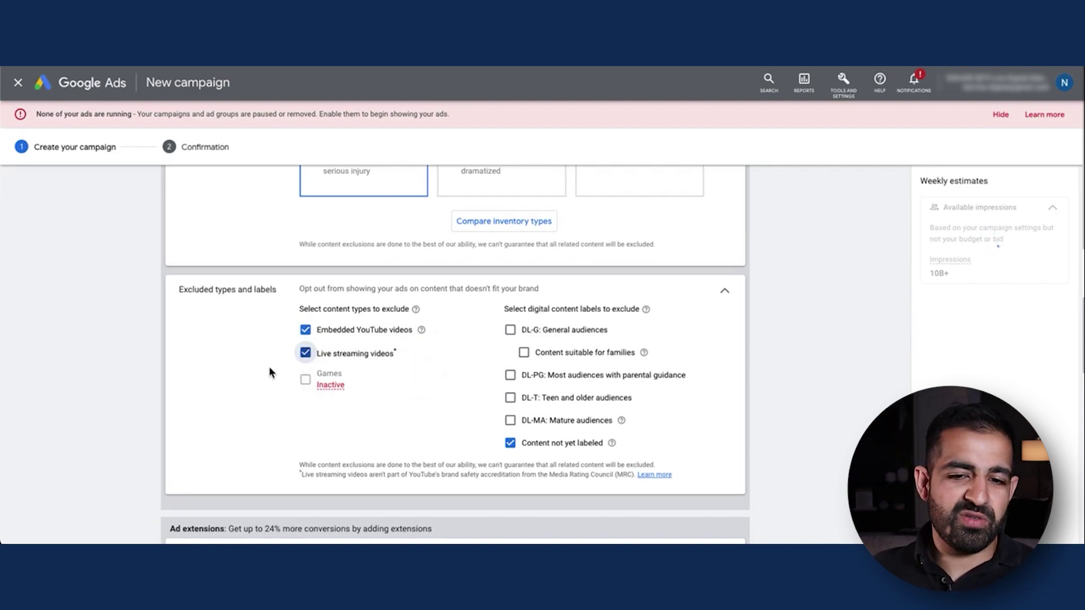
- Open the campaign's sitelink extensions form and look through its fields
{"action": "scroll", "coordinate": [270, 366], "scroll_direction": "down", "scroll_amount": 2}
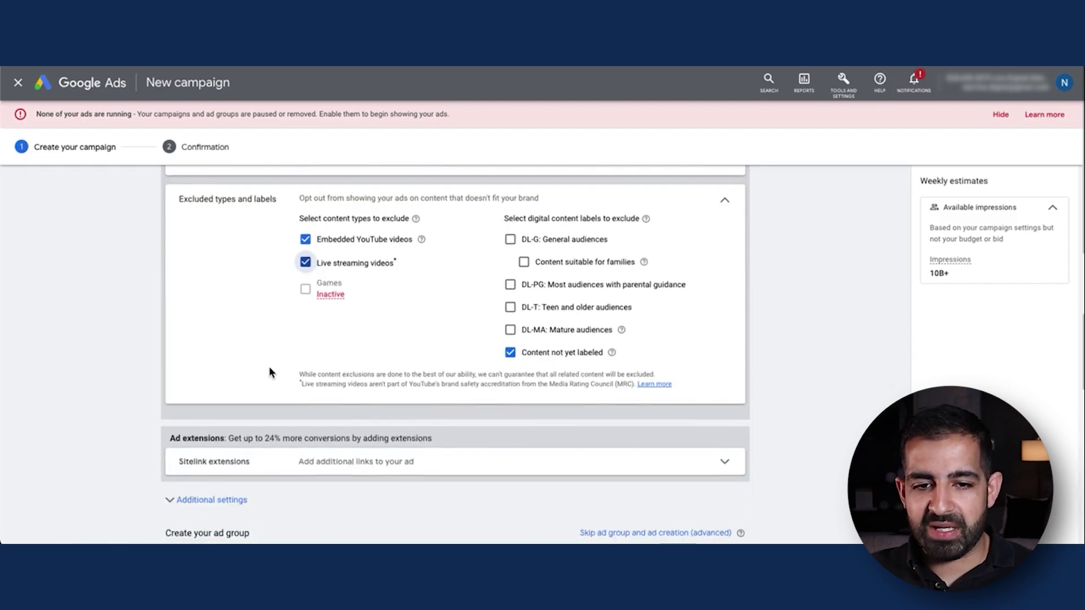
{"action": "scroll", "coordinate": [269, 371], "scroll_direction": "up", "scroll_amount": 1}
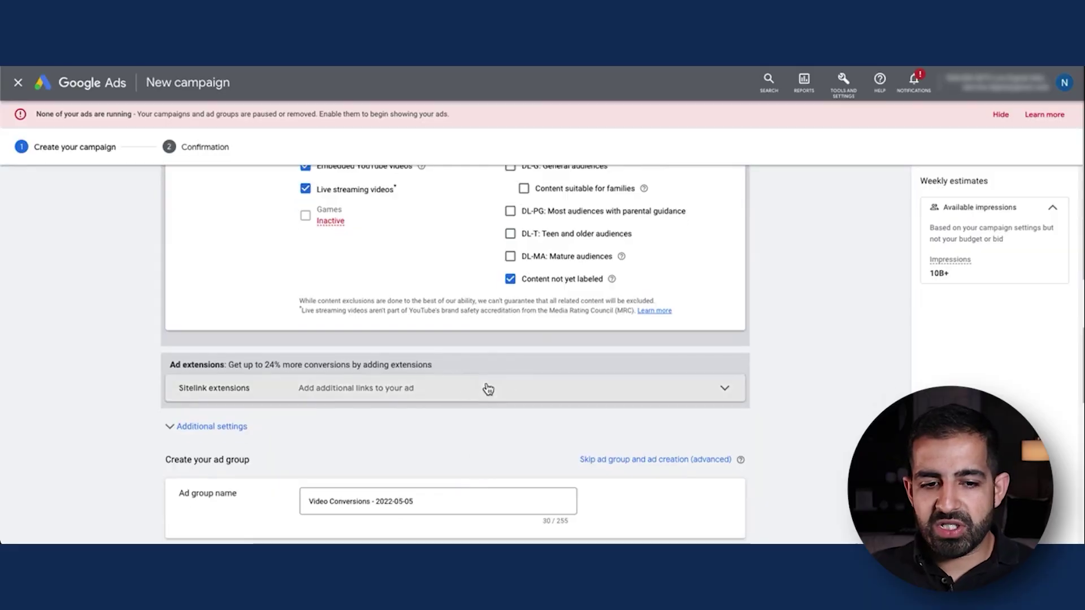
{"action": "left_click", "coordinate": [485, 387]}
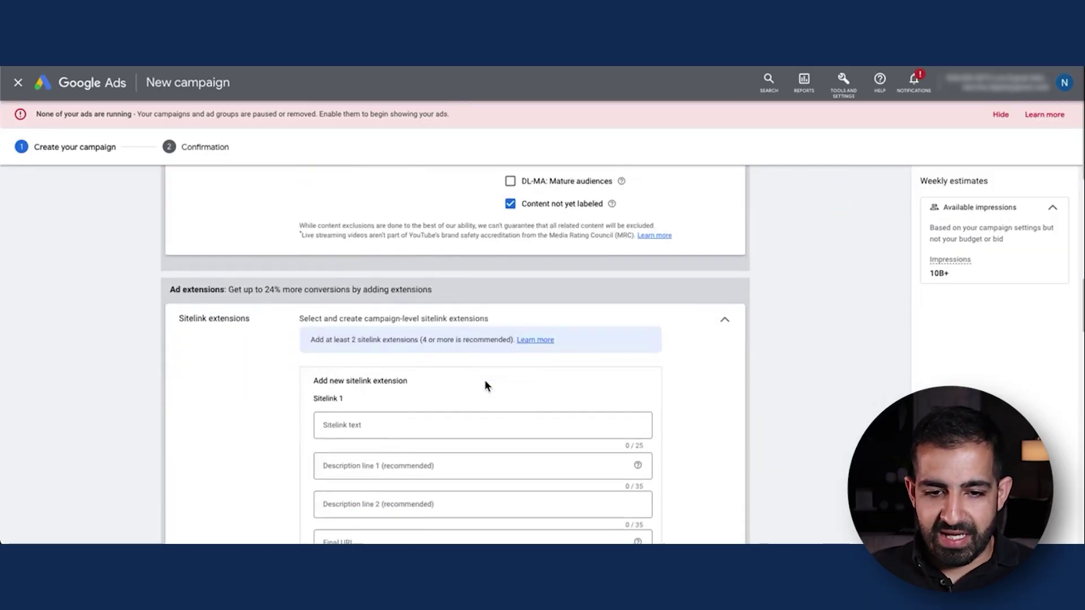
{"action": "scroll", "coordinate": [485, 386], "scroll_direction": "down", "scroll_amount": 15}
{"action": "scroll", "coordinate": [484, 368], "scroll_direction": "up", "scroll_amount": 3}
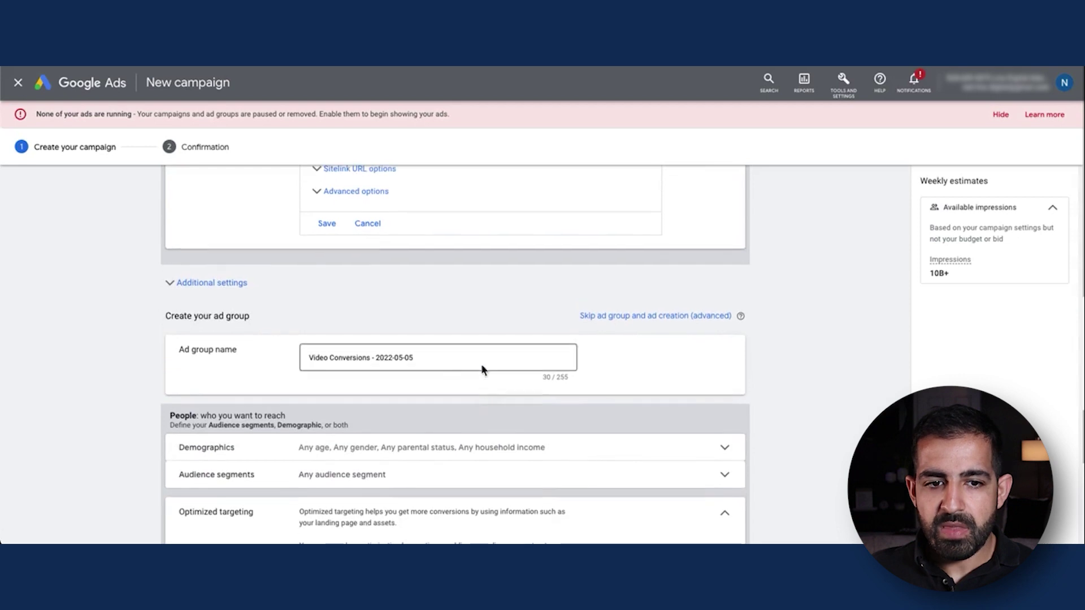
- Restrict the campaign's device targeting to mobile phones only, excluding computers, tablets and TV screens
{"action": "left_click", "coordinate": [285, 289]}
{"action": "scroll", "coordinate": [438, 340], "scroll_direction": "down", "scroll_amount": 1}
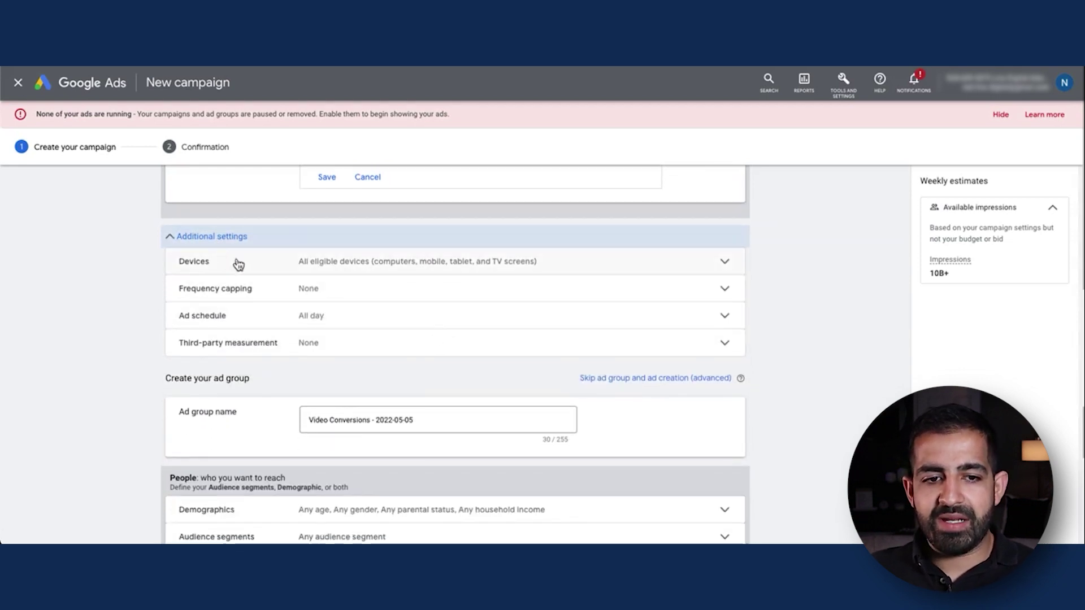
{"action": "left_click", "coordinate": [386, 263]}
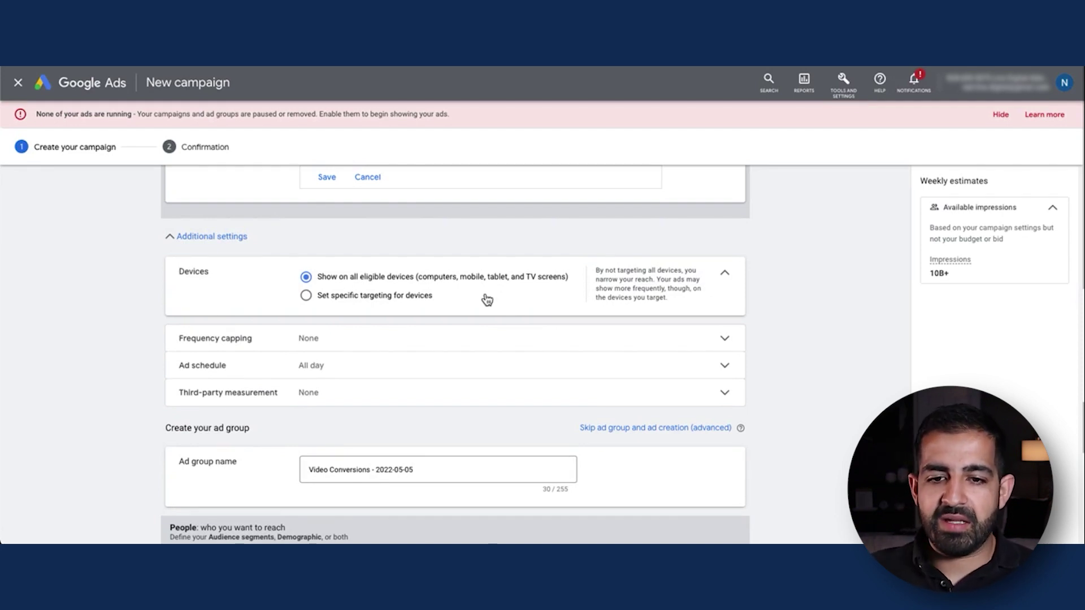
{"action": "left_click", "coordinate": [428, 295]}
{"action": "scroll", "coordinate": [396, 308], "scroll_direction": "down", "scroll_amount": 1}
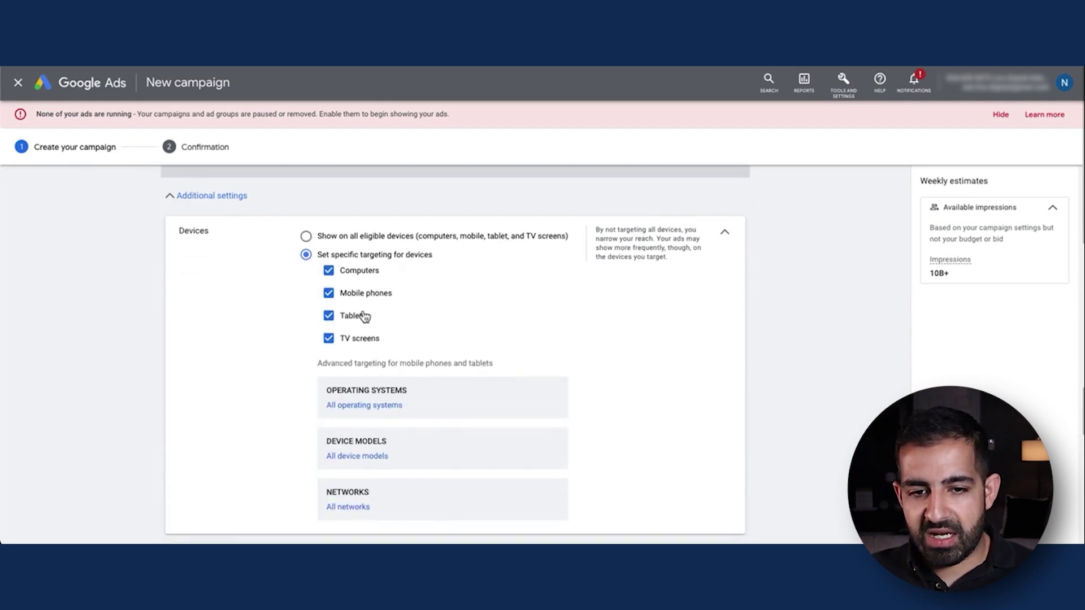
{"action": "left_click", "coordinate": [328, 315]}
{"action": "left_click", "coordinate": [328, 338]}
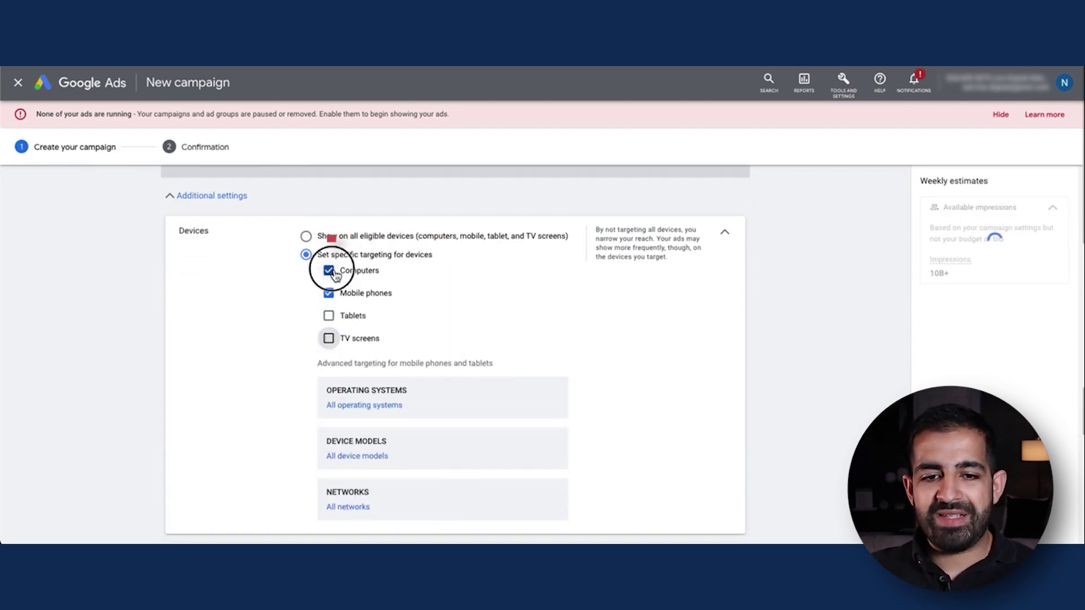
{"action": "left_click", "coordinate": [333, 274]}
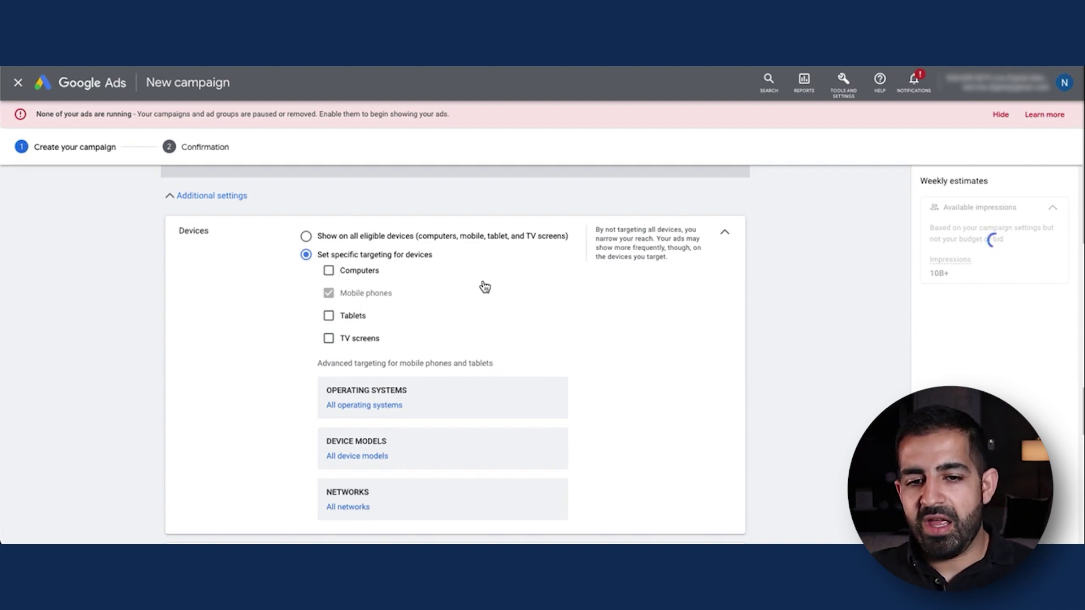
{"action": "scroll", "coordinate": [485, 287], "scroll_direction": "down", "scroll_amount": 3}
{"action": "scroll", "coordinate": [485, 287], "scroll_direction": "up", "scroll_amount": 2}
{"action": "scroll", "coordinate": [447, 260], "scroll_direction": "up", "scroll_amount": 1}
- Cap the campaign's frequency at 4 impressions per week and 2 views per week for each user
{"action": "scroll", "coordinate": [385, 257], "scroll_direction": "down", "scroll_amount": 3}
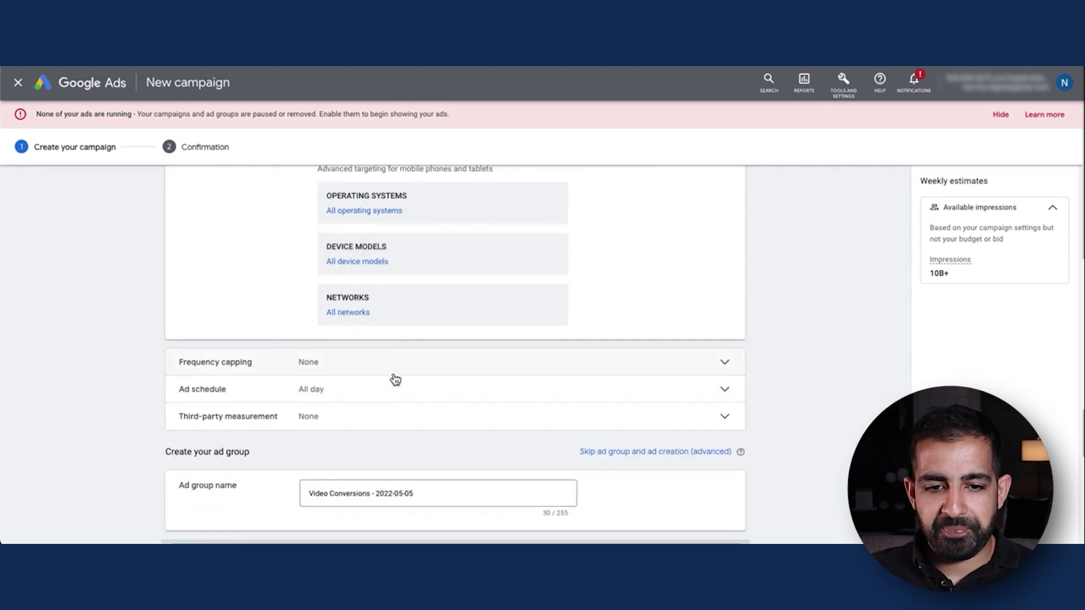
{"action": "left_click", "coordinate": [393, 373]}
{"action": "scroll", "coordinate": [506, 402], "scroll_direction": "down", "scroll_amount": 2}
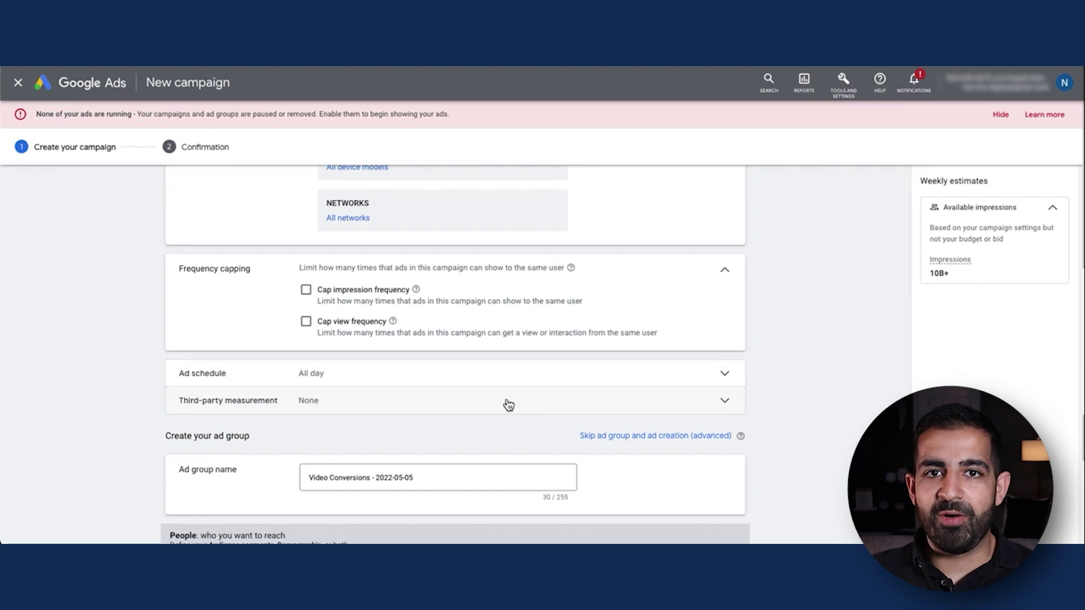
{"action": "left_click", "coordinate": [305, 289]}
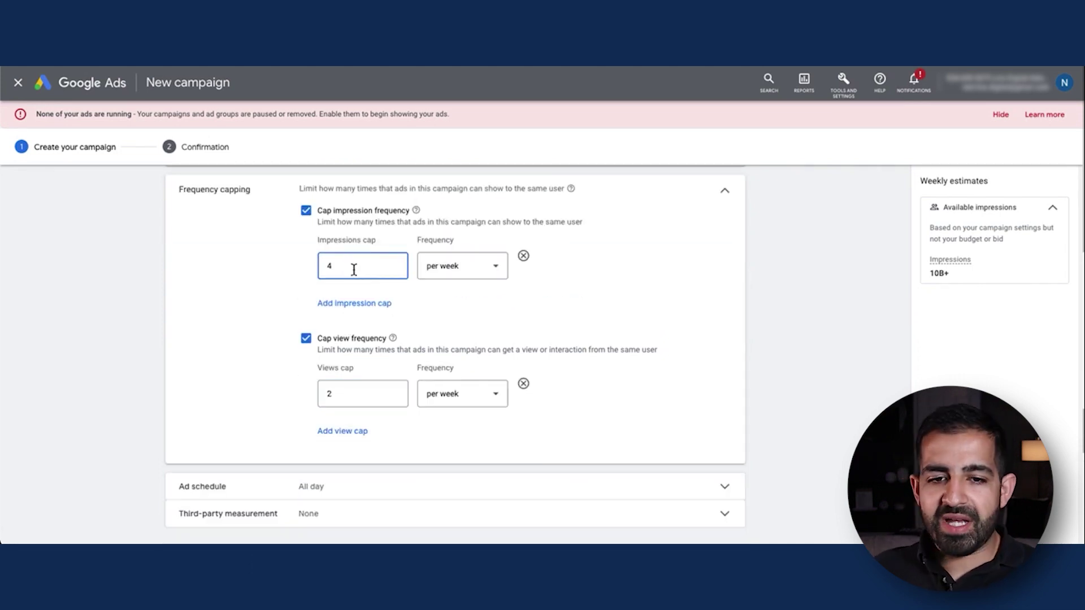
{"action": "key", "text": "BackSpace"}
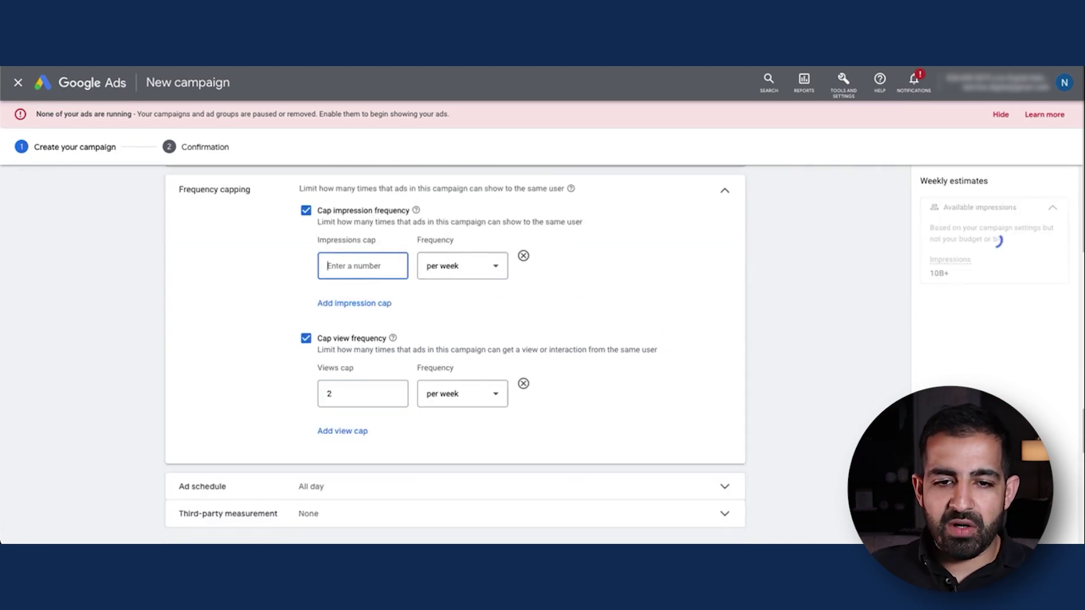
{"action": "type", "text": "4"}
{"action": "left_click", "coordinate": [360, 391]}
{"action": "key", "text": "BackSpace"}
{"action": "type", "text": "2"}
{"action": "left_click", "coordinate": [568, 333]}
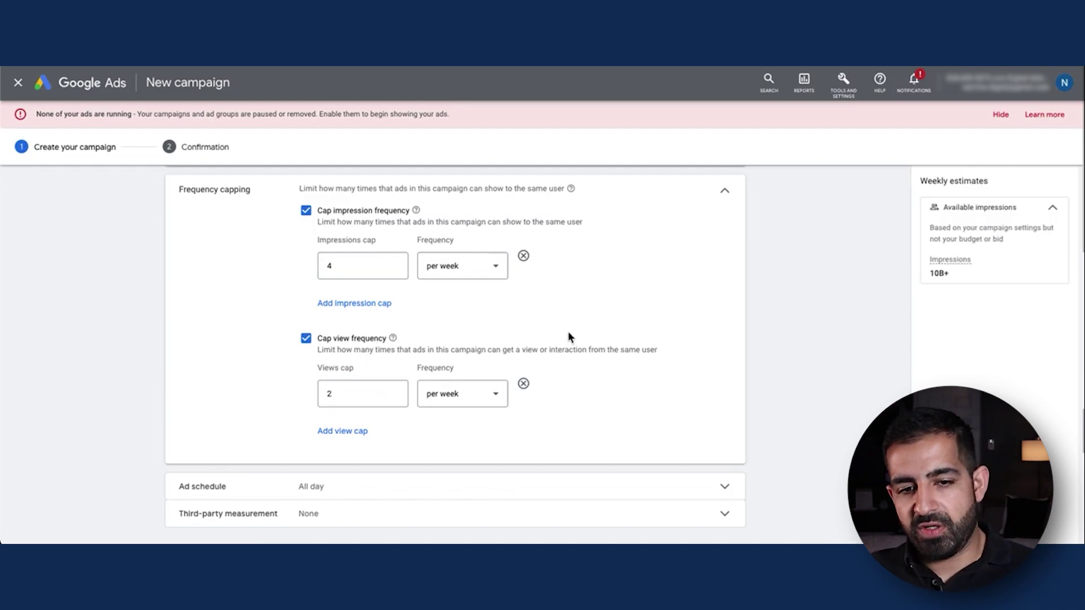
- Expand the campaign's ad schedule and third-party measurement settings and review their options
{"action": "scroll", "coordinate": [568, 331], "scroll_direction": "down", "scroll_amount": 2}
{"action": "left_click", "coordinate": [524, 377]}
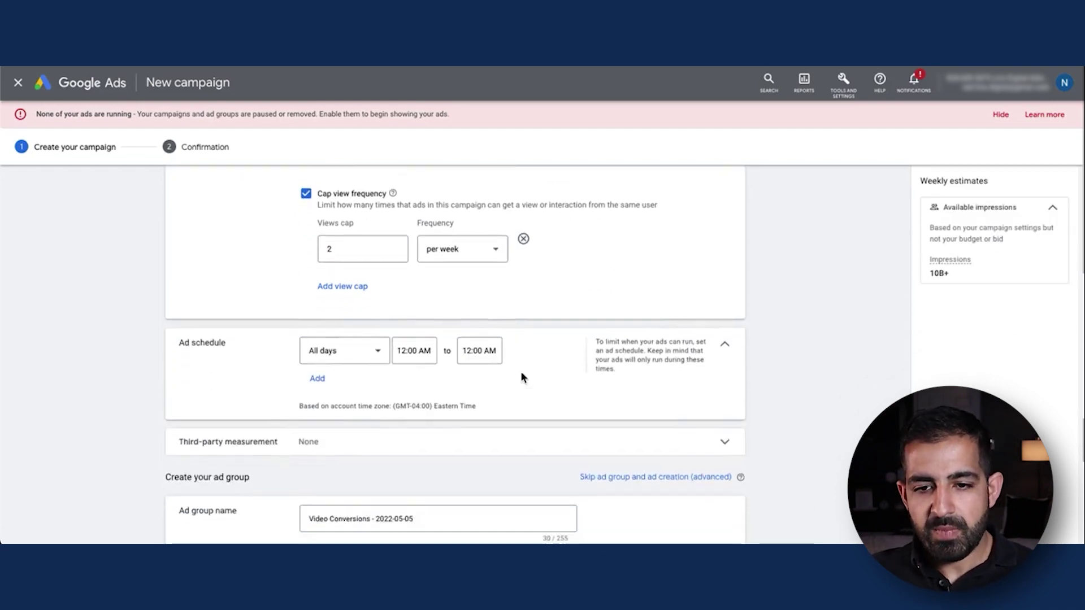
{"action": "scroll", "coordinate": [520, 373], "scroll_direction": "down", "scroll_amount": 1}
{"action": "scroll", "coordinate": [424, 325], "scroll_direction": "down", "scroll_amount": 1}
{"action": "scroll", "coordinate": [428, 328], "scroll_direction": "down", "scroll_amount": 1}
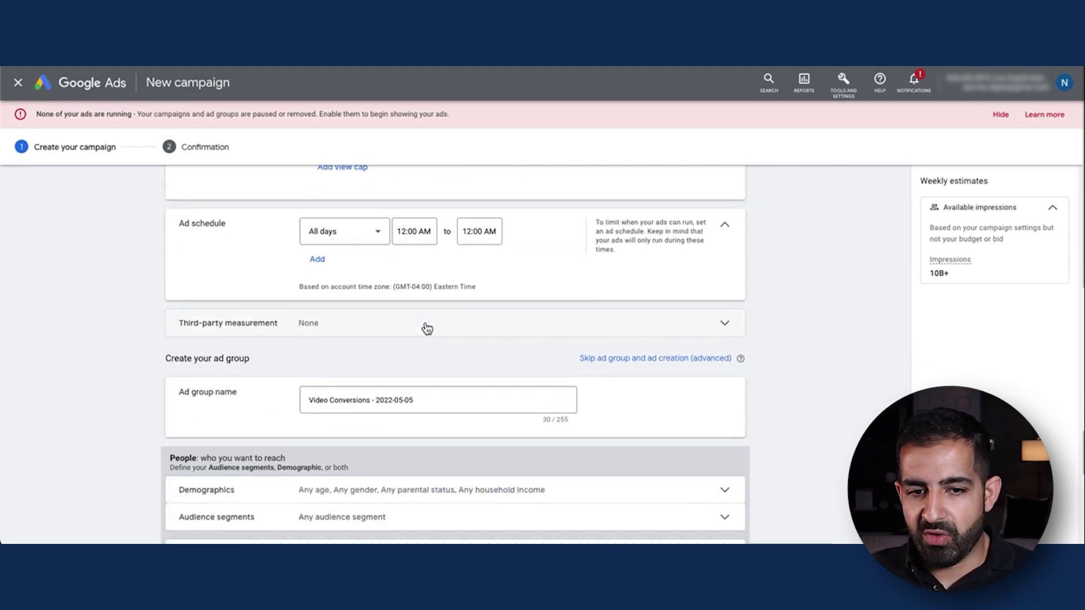
{"action": "left_click", "coordinate": [439, 328]}
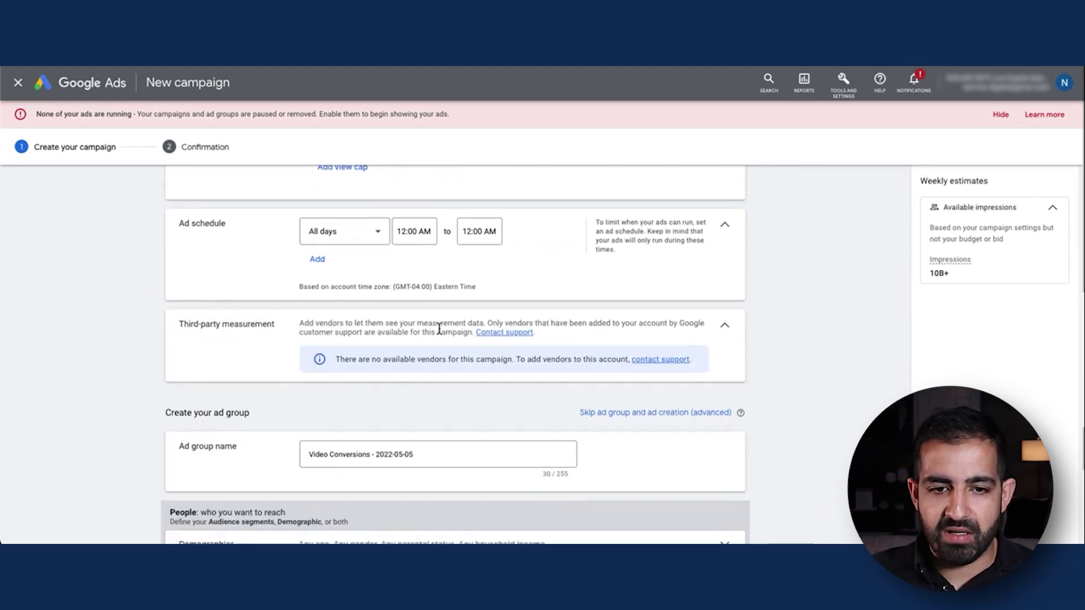
- Name the ad group "Test Placement"
{"action": "scroll", "coordinate": [442, 332], "scroll_direction": "down", "scroll_amount": 2}
{"action": "scroll", "coordinate": [440, 333], "scroll_direction": "down", "scroll_amount": 3}
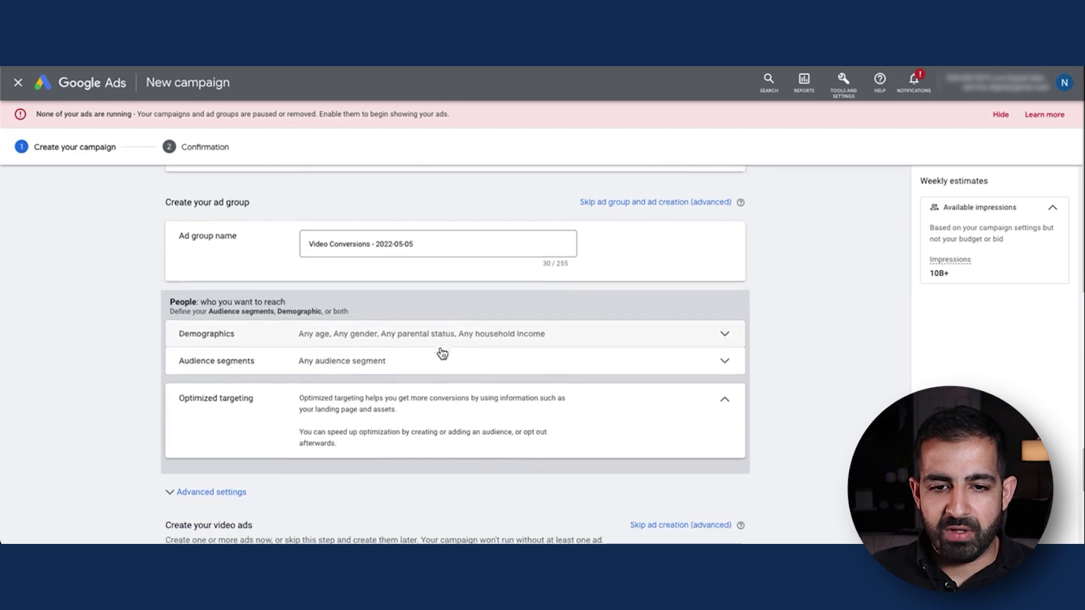
{"action": "triple_click", "coordinate": [406, 238]}
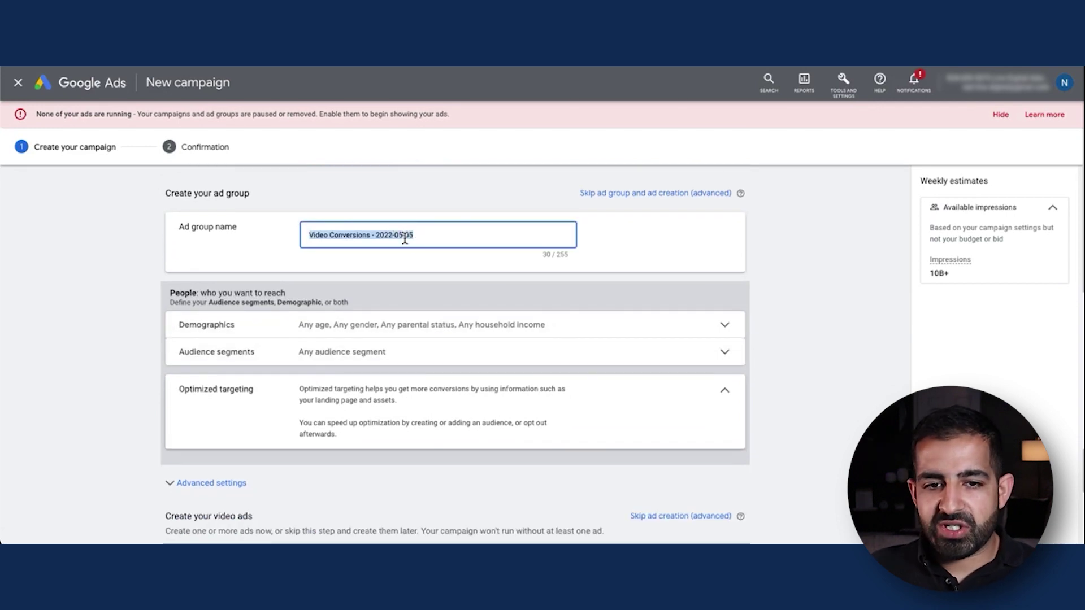
{"action": "type", "text": "Test"}
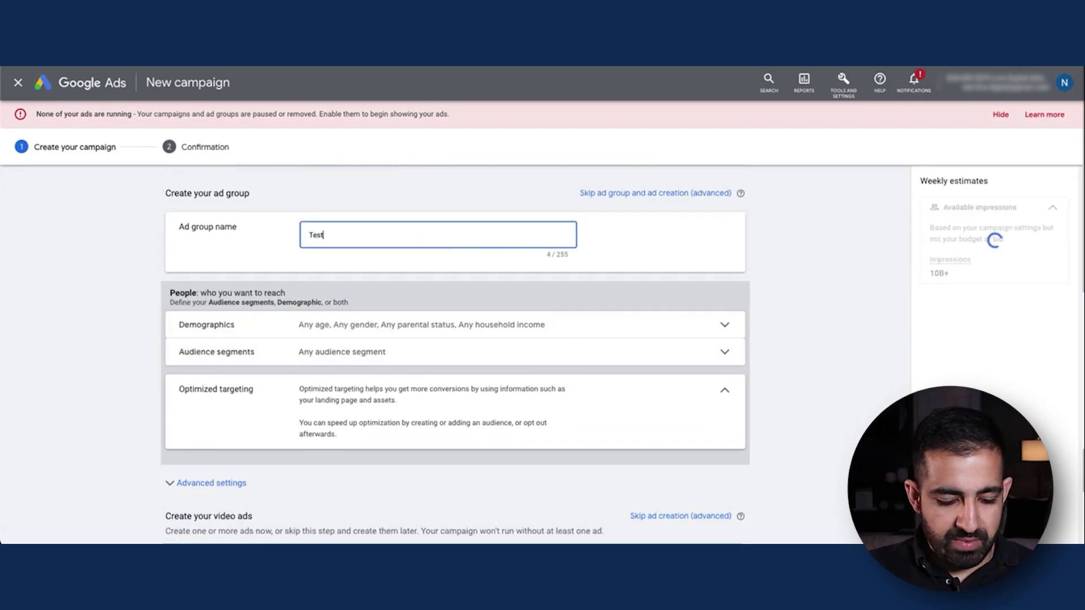
{"action": "type", "text": " Placement"}
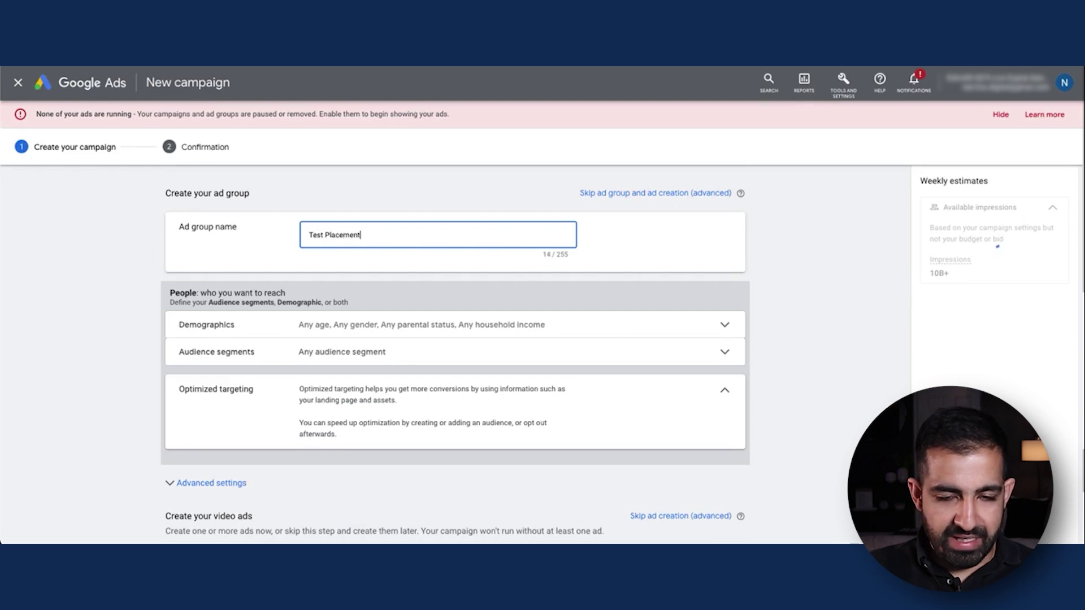
- Exclude the age ranges 45 - 54, 55 - 64 and 65+ from the ad group's demographic targeting
{"action": "scroll", "coordinate": [729, 226], "scroll_direction": "down", "scroll_amount": 2}
{"action": "left_click", "coordinate": [728, 230]}
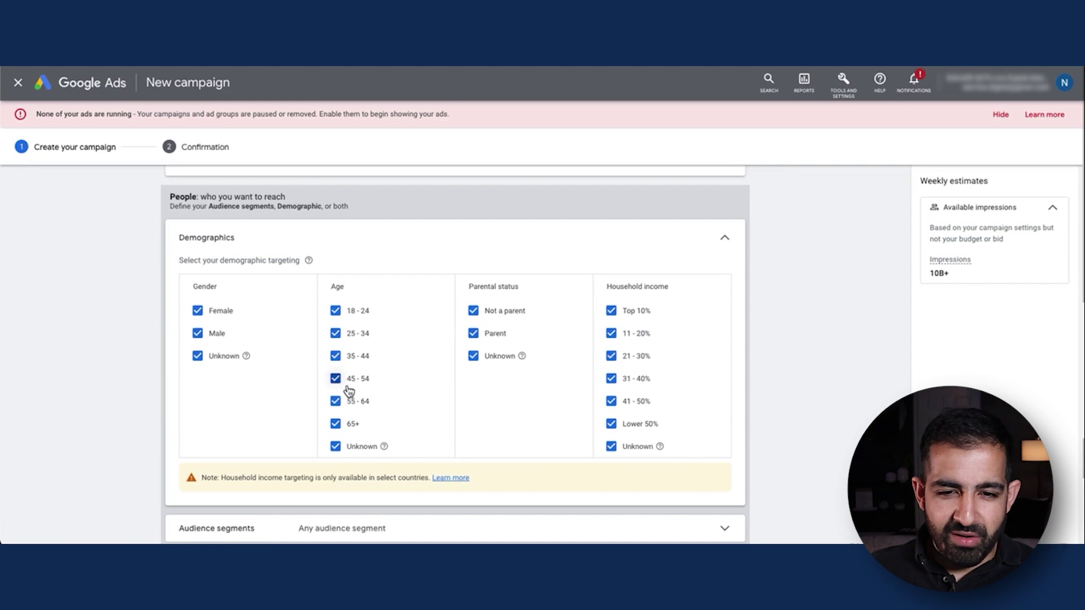
{"action": "left_click", "coordinate": [344, 388]}
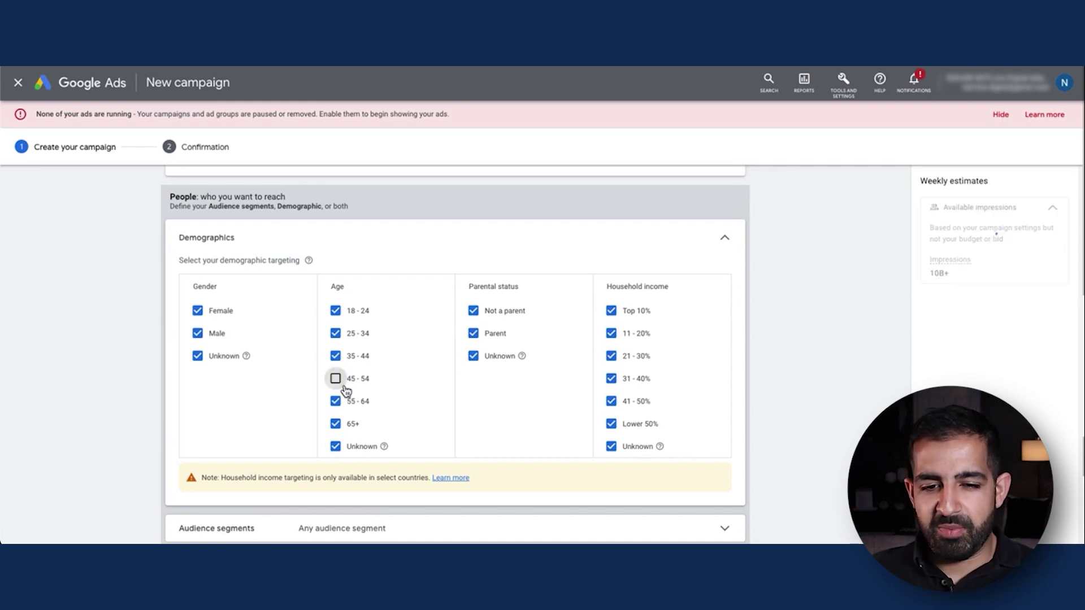
{"action": "left_click", "coordinate": [341, 404]}
{"action": "left_click", "coordinate": [336, 425]}
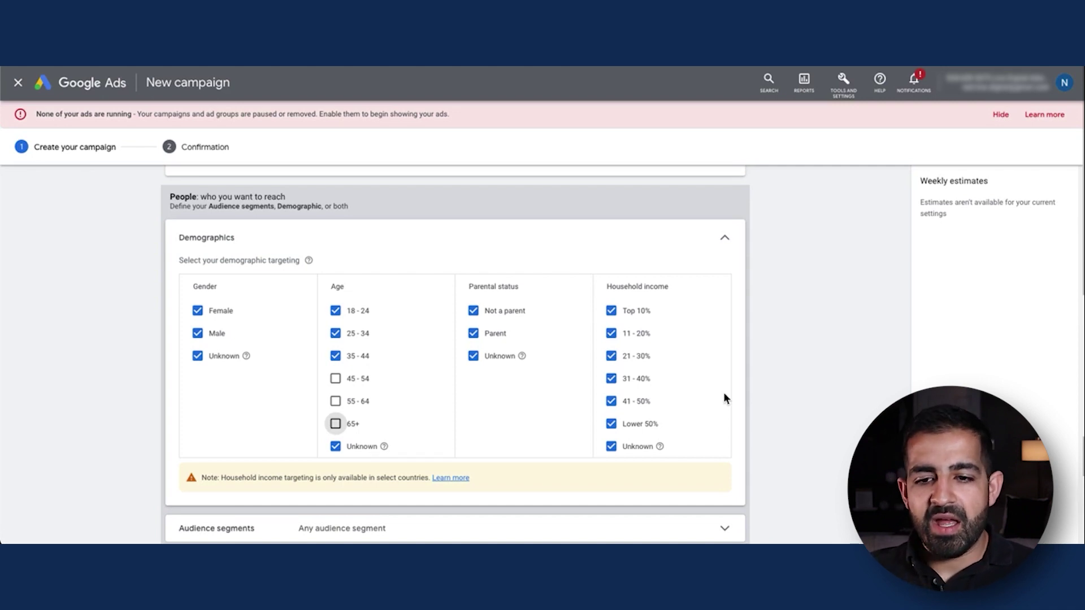
- Review the ad group's audience segment options without adding any, and turn off optimized targeting
{"action": "scroll", "coordinate": [517, 418], "scroll_direction": "down", "scroll_amount": 1}
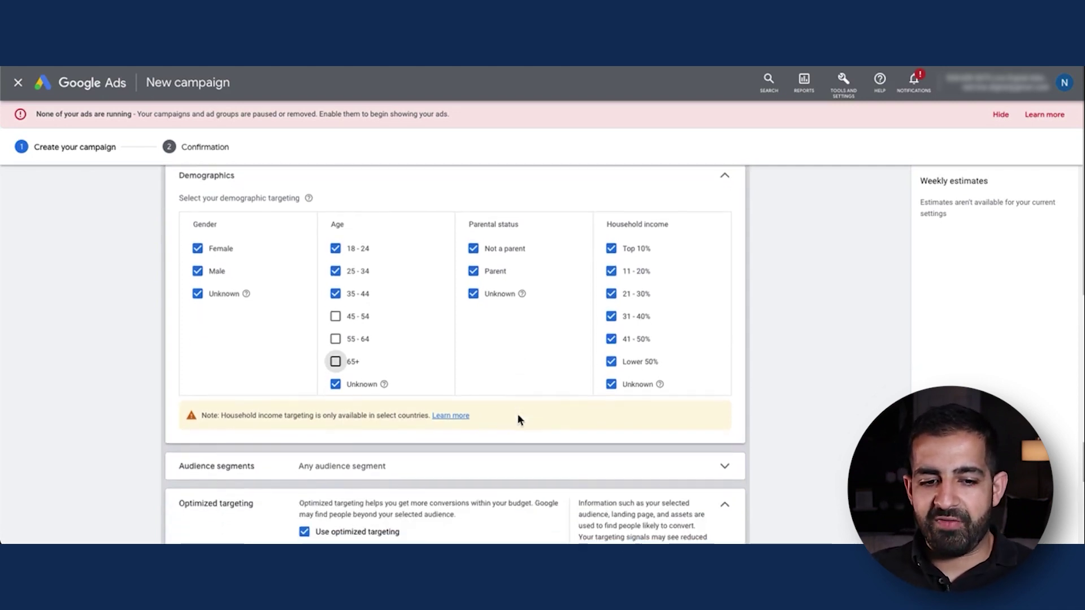
{"action": "left_click", "coordinate": [523, 463]}
{"action": "scroll", "coordinate": [606, 359], "scroll_direction": "down", "scroll_amount": 3}
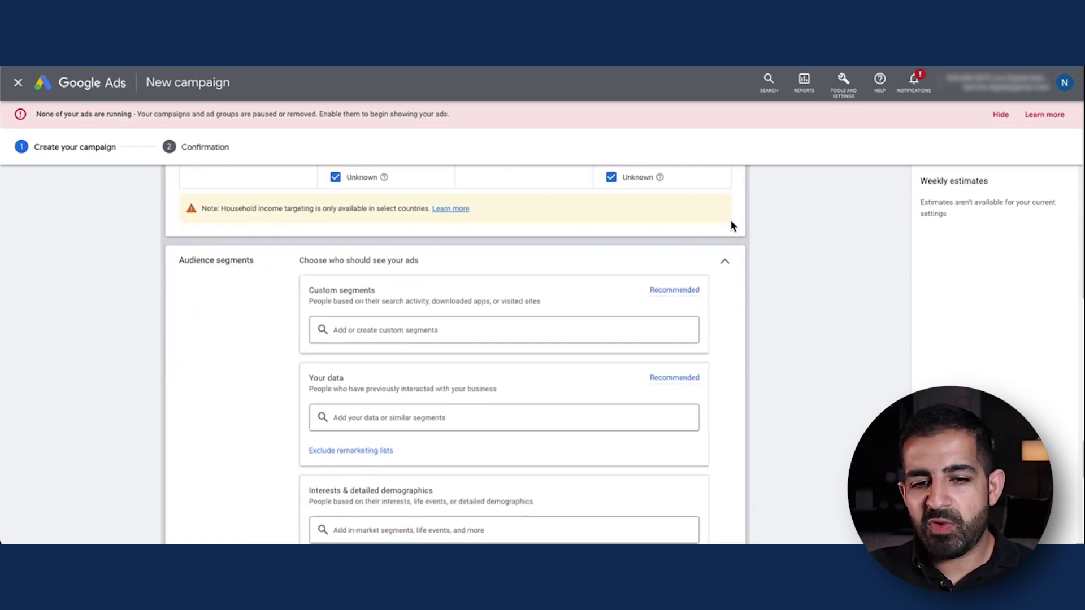
{"action": "left_click", "coordinate": [727, 267]}
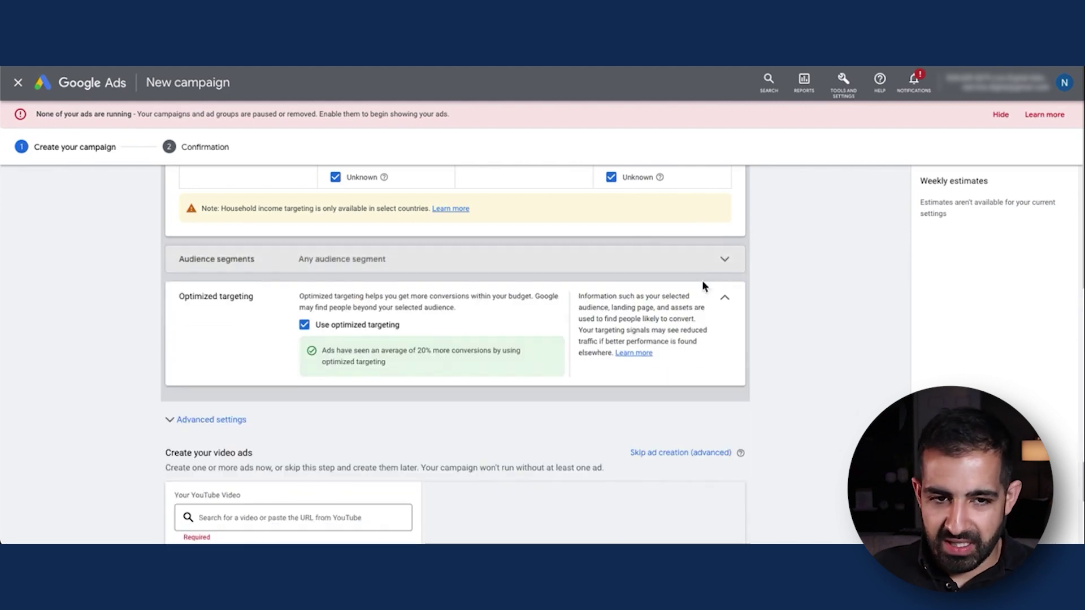
{"action": "left_click", "coordinate": [306, 327]}
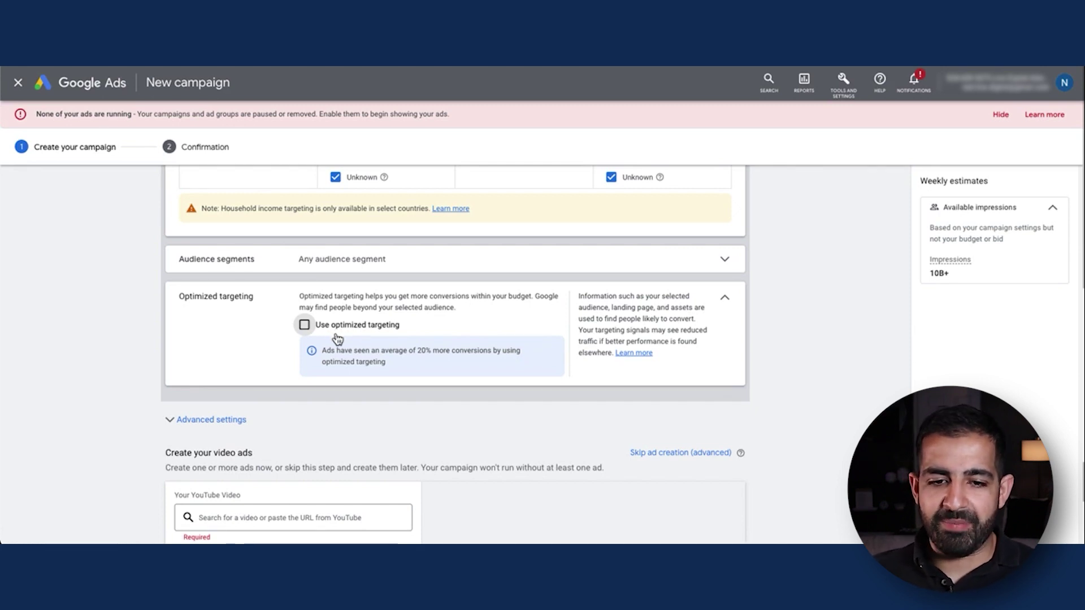
- Open the ad group's placement targeting in the advanced content settings and browse to YouTube videos
{"action": "scroll", "coordinate": [355, 355], "scroll_direction": "down", "scroll_amount": 3}
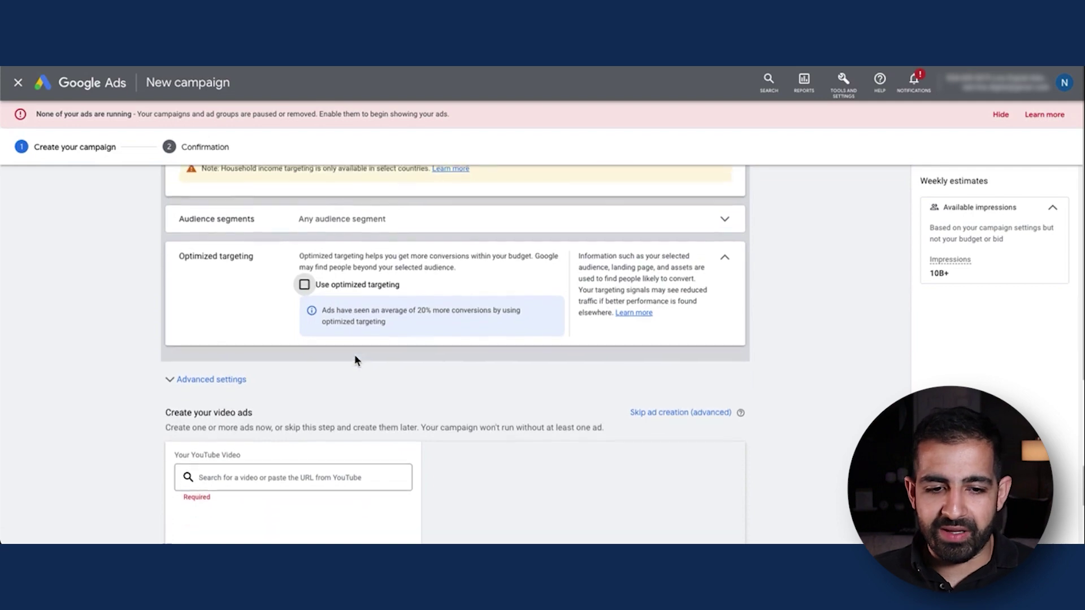
{"action": "left_click", "coordinate": [355, 419]}
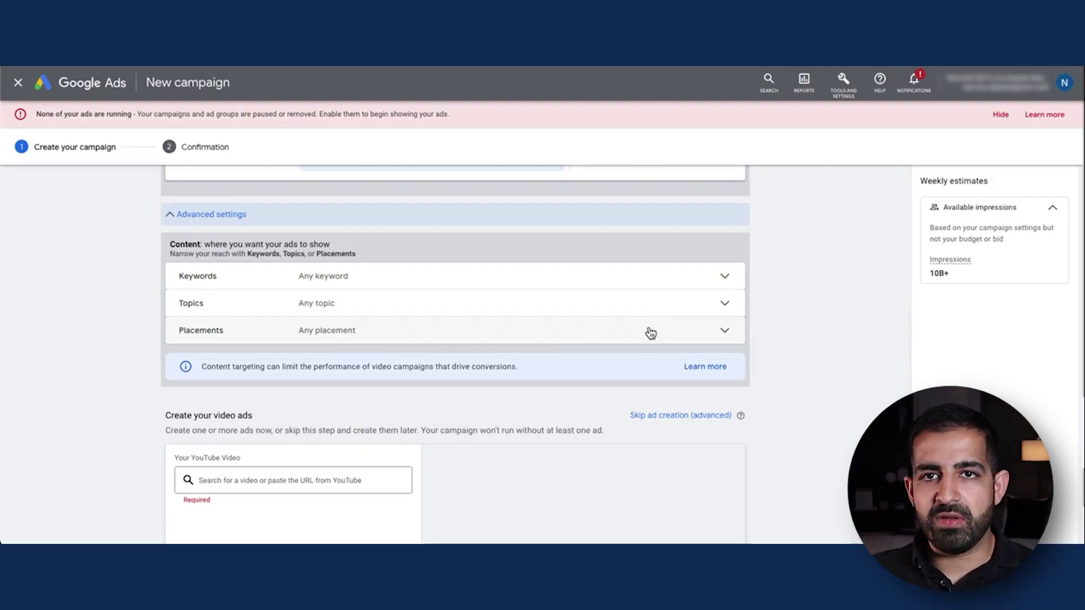
{"action": "left_click", "coordinate": [649, 334]}
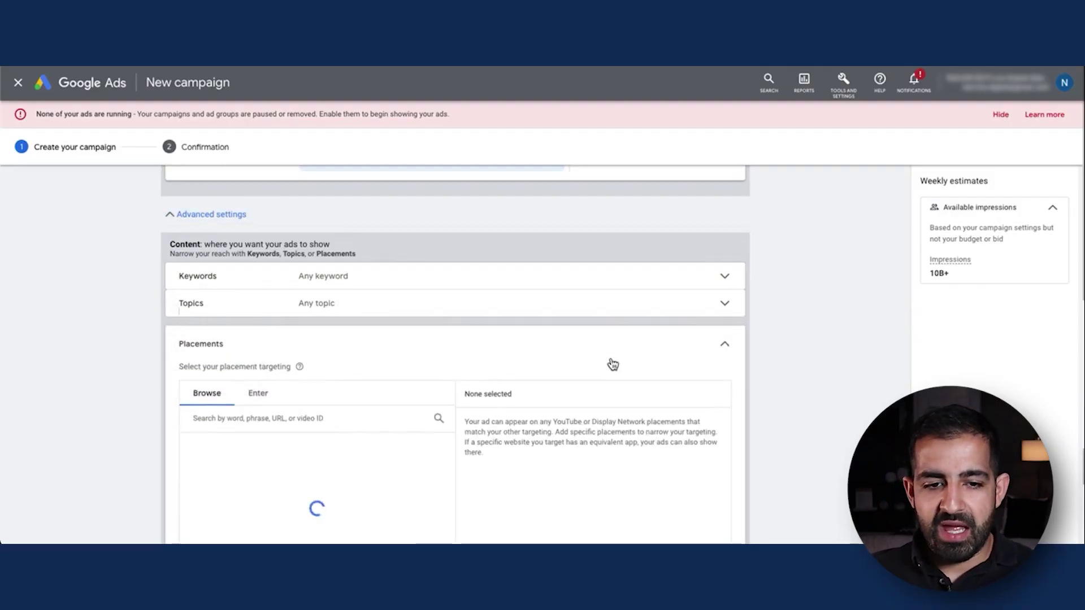
{"action": "scroll", "coordinate": [565, 360], "scroll_direction": "down", "scroll_amount": 2}
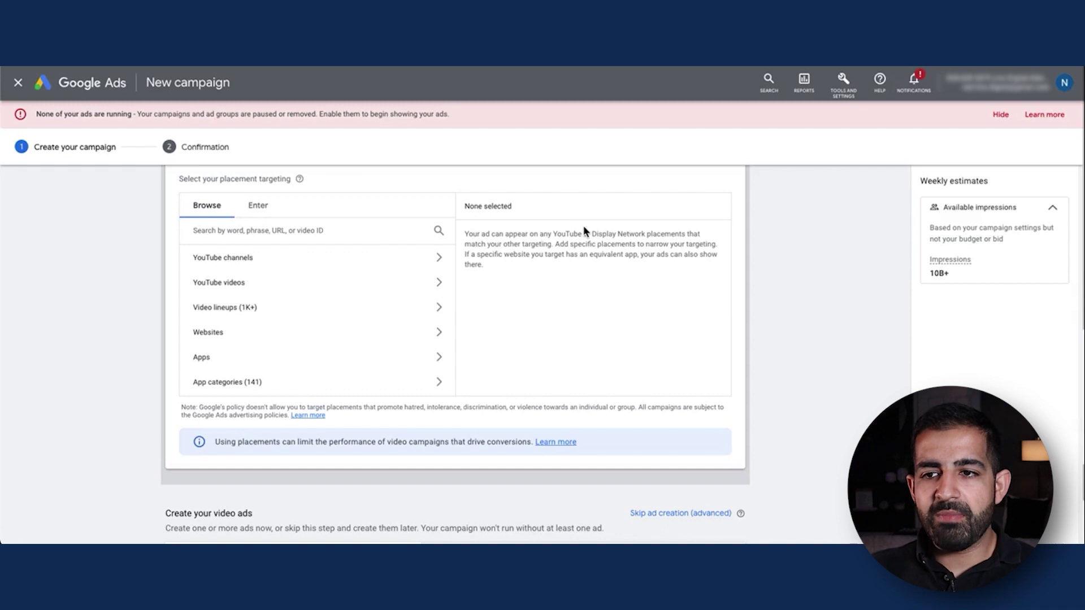
{"action": "left_click", "coordinate": [330, 284]}
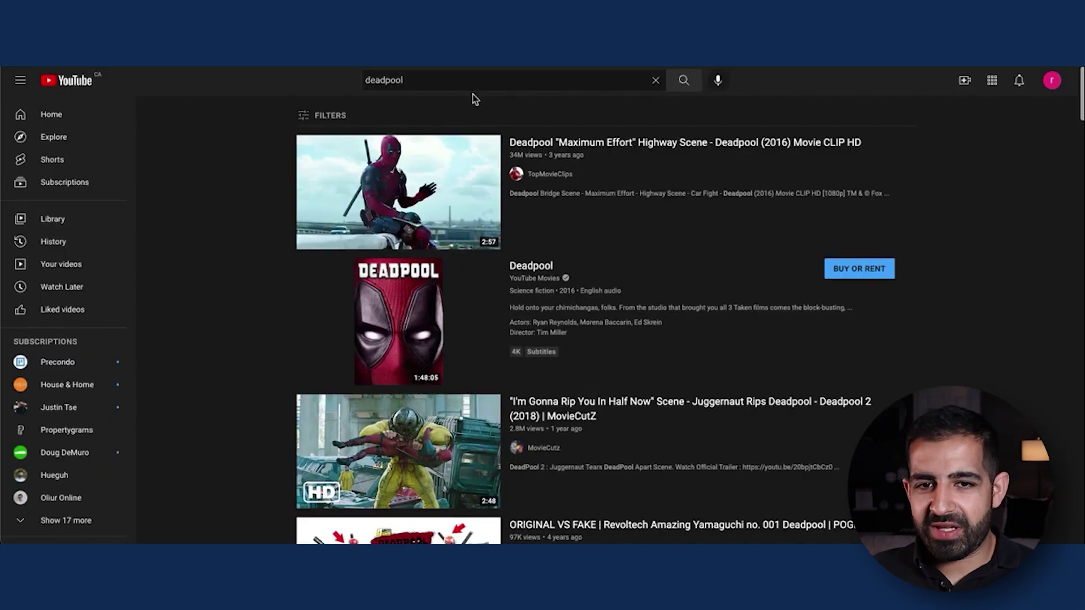
- Switch to YouTube and look through the "deadpool" search results for videos that suit the ad placements
{"action": "left_click", "coordinate": [531, 83]}
{"action": "scroll", "coordinate": [593, 165], "scroll_direction": "down", "scroll_amount": 1}
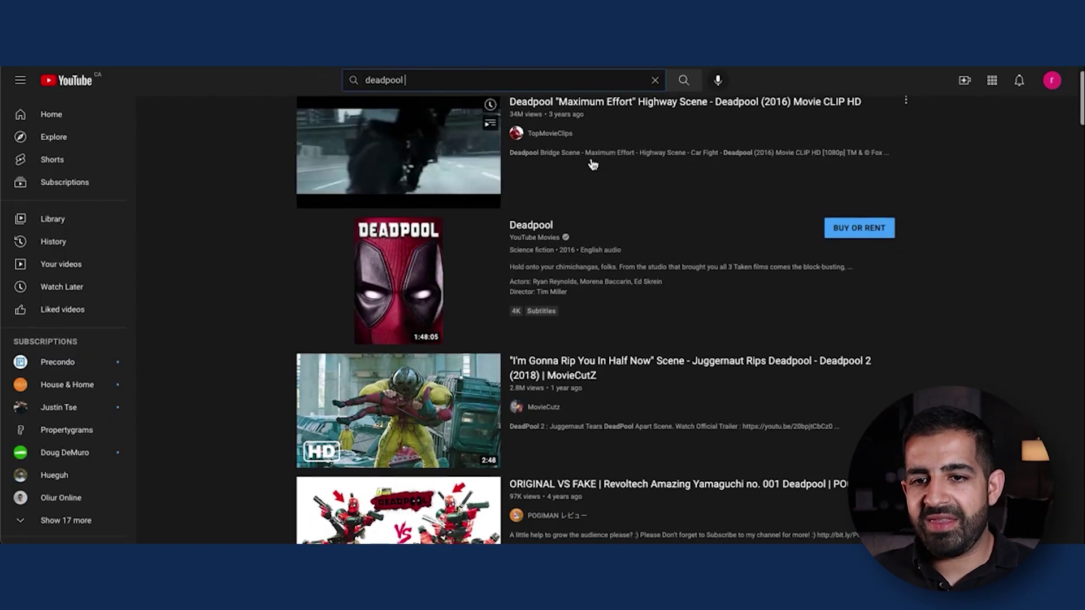
{"action": "scroll", "coordinate": [593, 165], "scroll_direction": "down", "scroll_amount": 1}
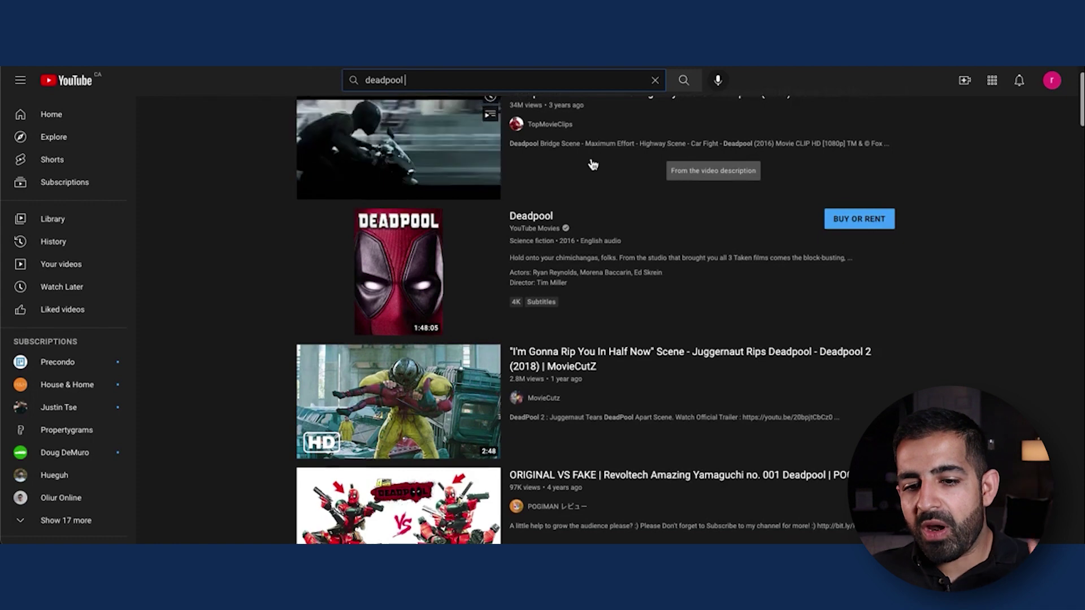
{"action": "scroll", "coordinate": [593, 164], "scroll_direction": "down", "scroll_amount": 1}
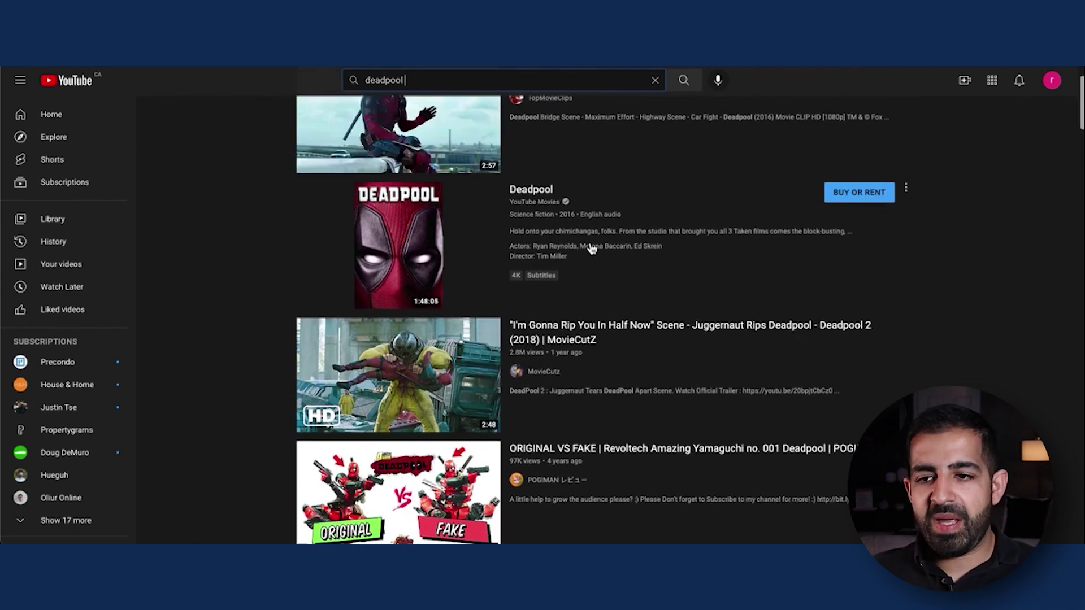
{"action": "scroll", "coordinate": [590, 248], "scroll_direction": "down", "scroll_amount": 3}
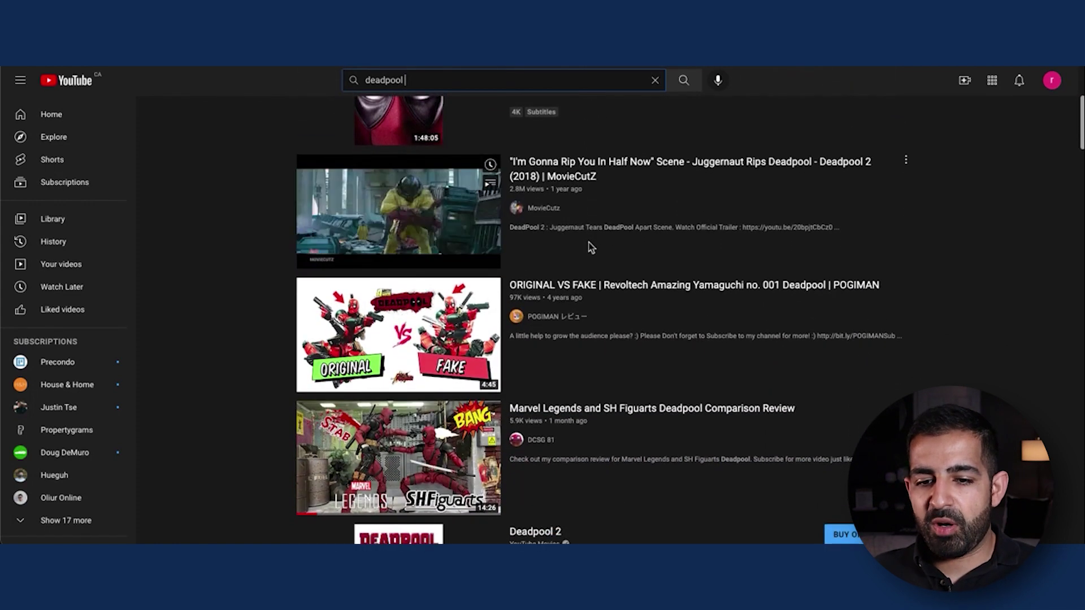
{"action": "scroll", "coordinate": [589, 247], "scroll_direction": "down", "scroll_amount": 1}
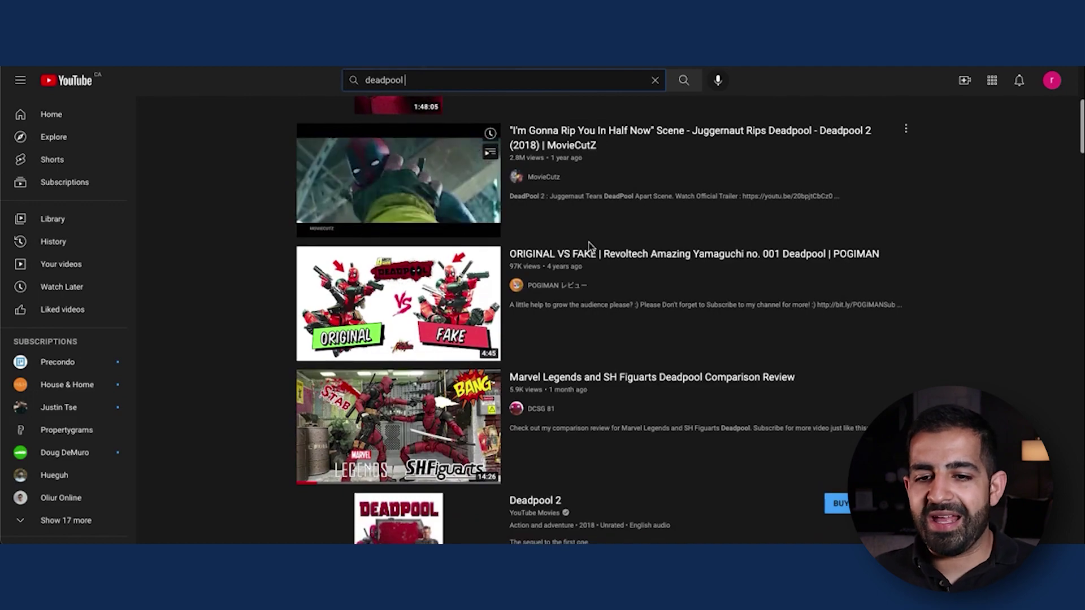
{"action": "scroll", "coordinate": [588, 247], "scroll_direction": "down", "scroll_amount": 9}
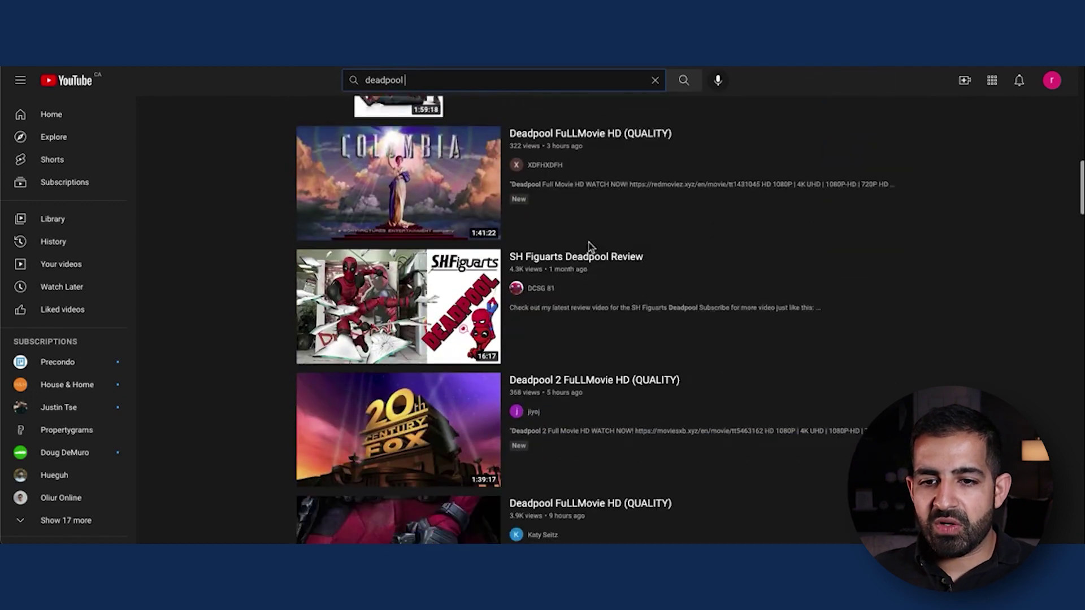
- Find the Deadpool and Korg React video in the YouTube results and copy the link to its Ryan Reynolds channel
{"action": "scroll", "coordinate": [589, 247], "scroll_direction": "down", "scroll_amount": 1}
{"action": "scroll", "coordinate": [590, 247], "scroll_direction": "down", "scroll_amount": 2}
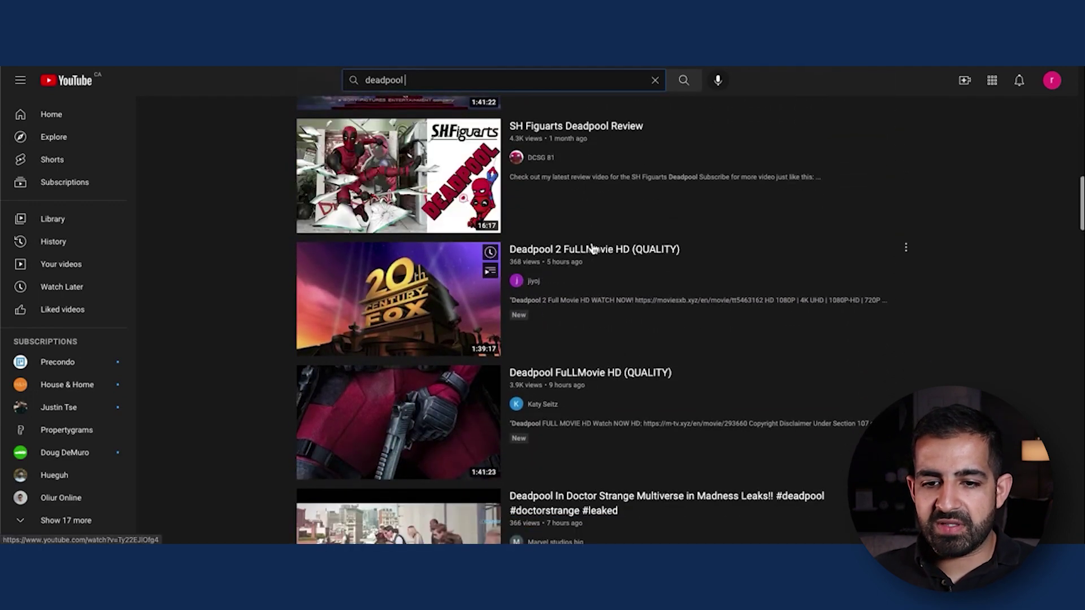
{"action": "scroll", "coordinate": [592, 249], "scroll_direction": "down", "scroll_amount": 10}
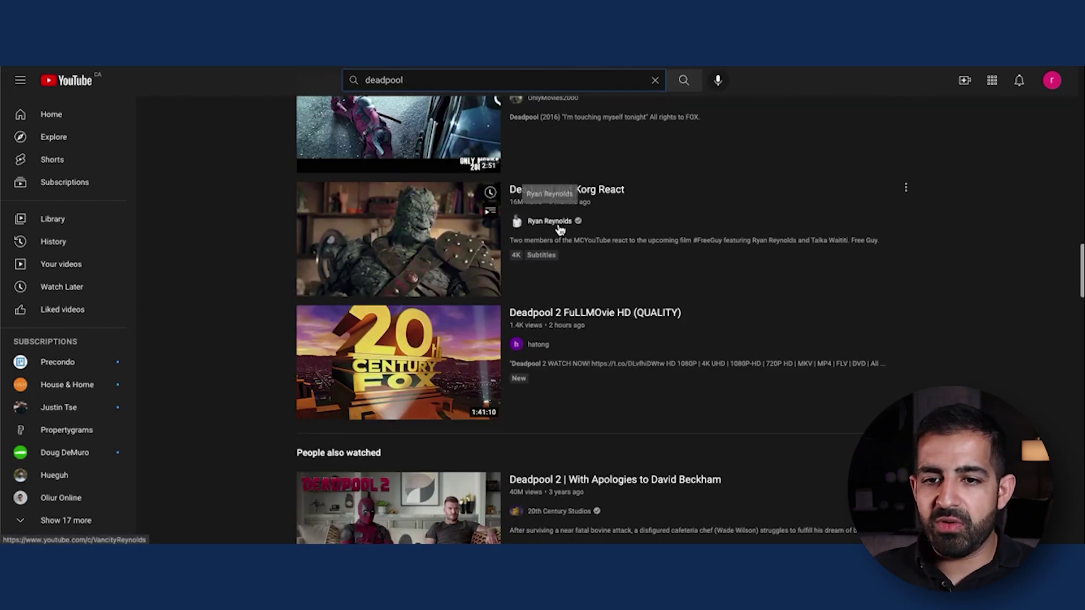
{"action": "right_click", "coordinate": [560, 227]}
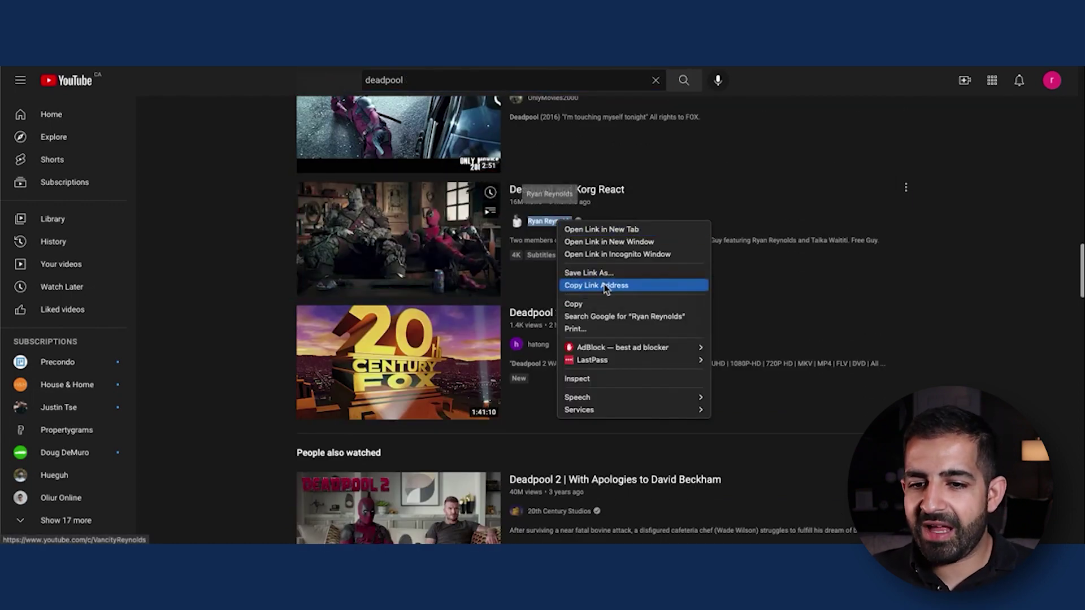
{"action": "left_click", "coordinate": [606, 285]}
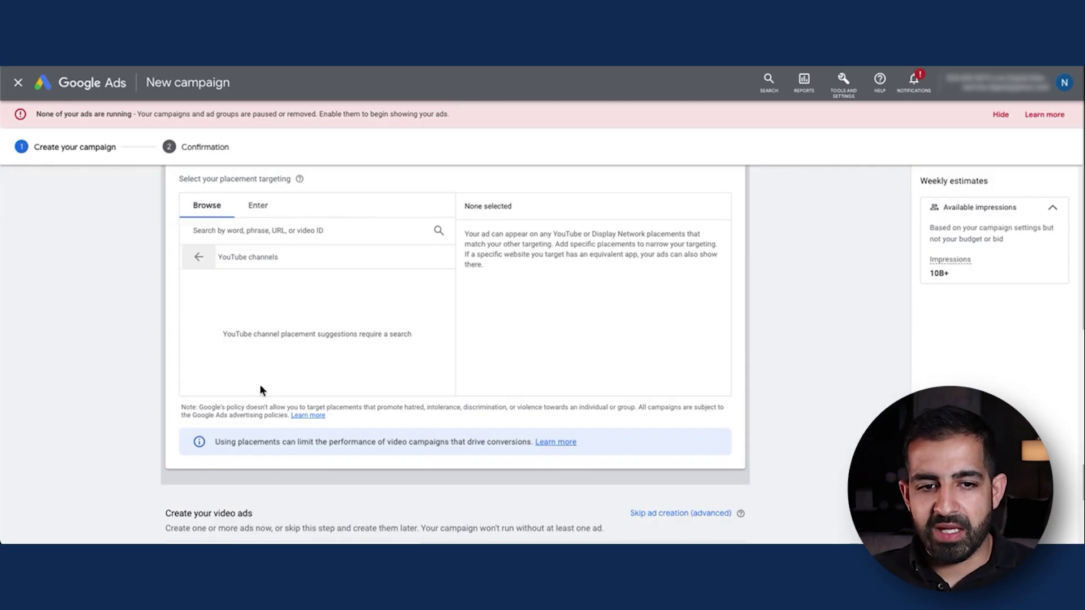
- Switch back to Google Ads and add the Ryan Reynolds YouTube channel to the placement targeting using its copied link
{"action": "left_click", "coordinate": [198, 257]}
{"action": "left_click", "coordinate": [319, 259]}
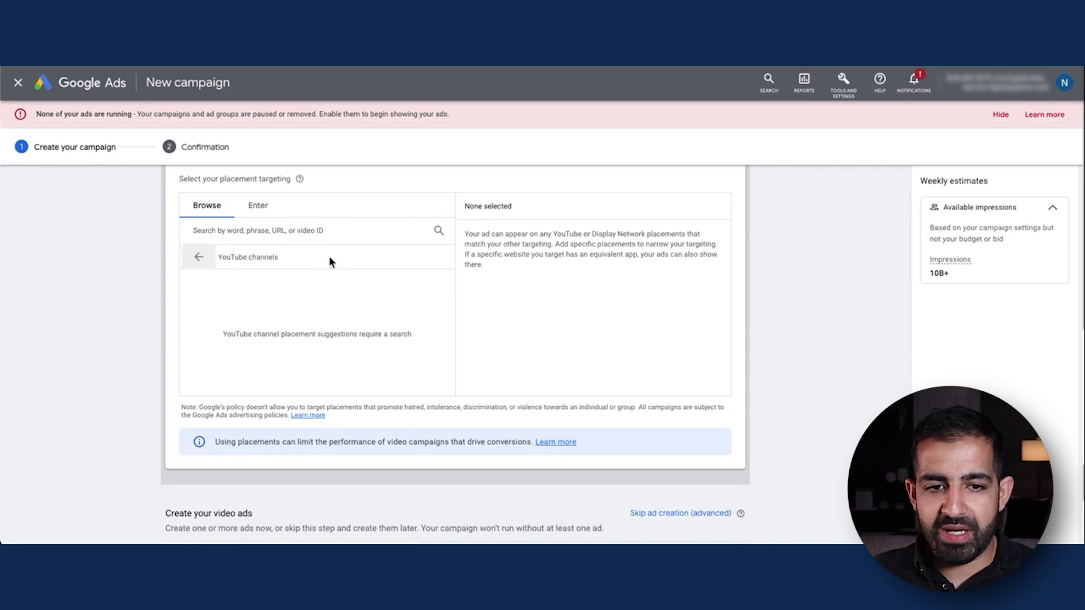
{"action": "left_click", "coordinate": [271, 230]}
{"action": "key", "text": "ctrl+v"}
{"action": "left_click", "coordinate": [199, 297]}
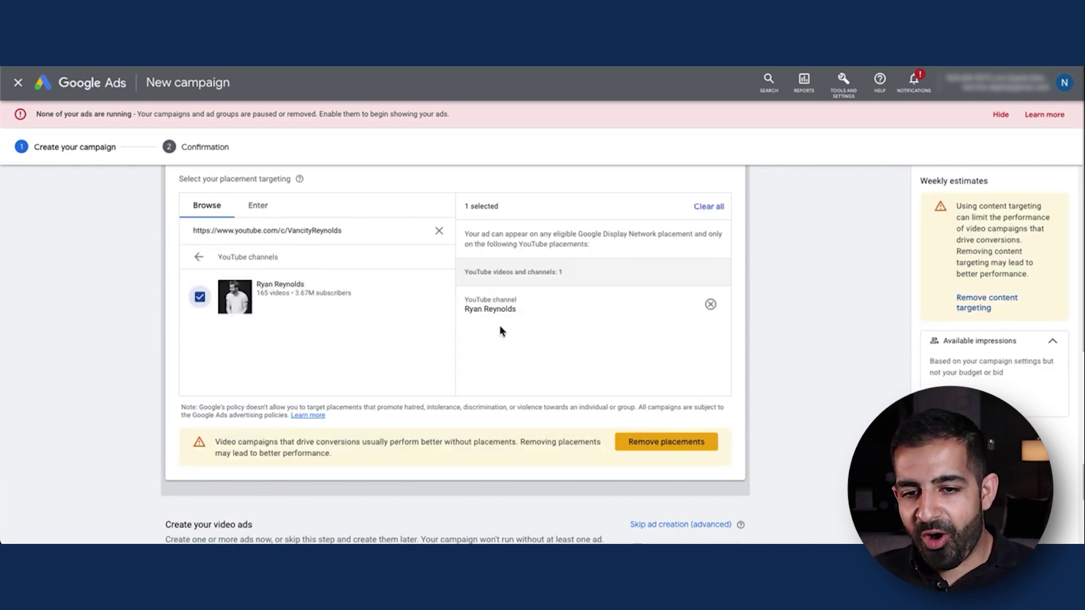
{"action": "scroll", "coordinate": [562, 339], "scroll_direction": "down", "scroll_amount": 2}
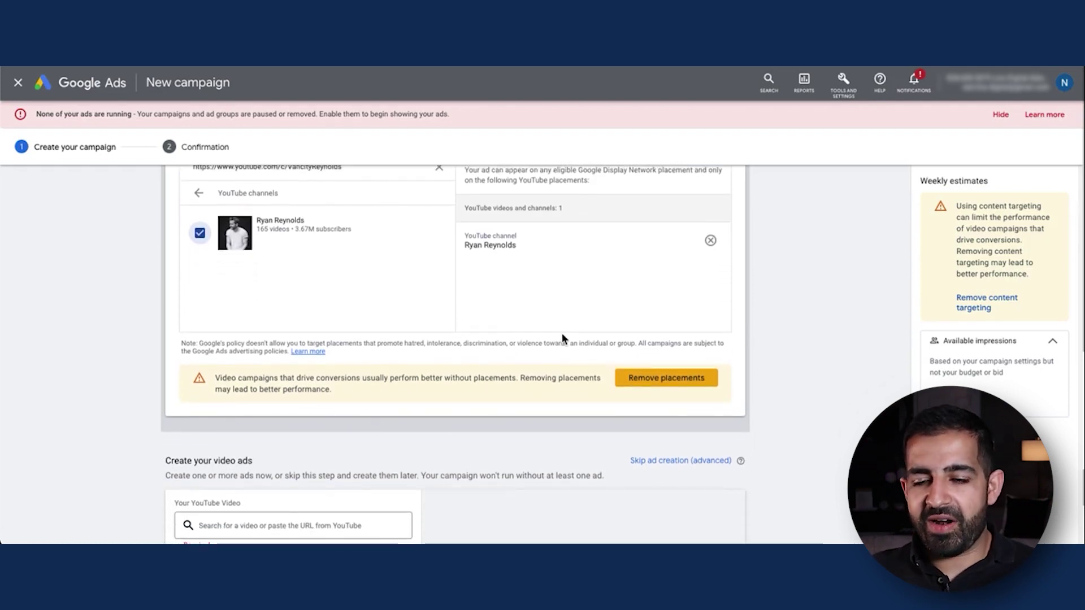
{"action": "scroll", "coordinate": [562, 337], "scroll_direction": "down", "scroll_amount": 3}
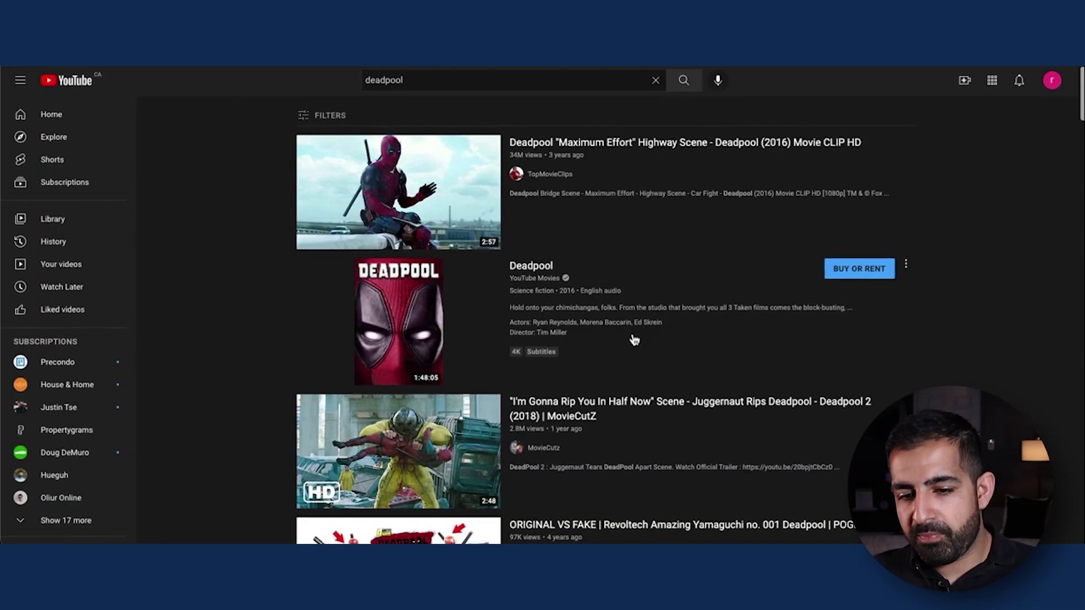
- Switch to the YouTube results and copy the link of the "I'm Gonna Rip You In Half Now" Deadpool 2 scene video
{"action": "scroll", "coordinate": [635, 339], "scroll_direction": "down", "scroll_amount": 2}
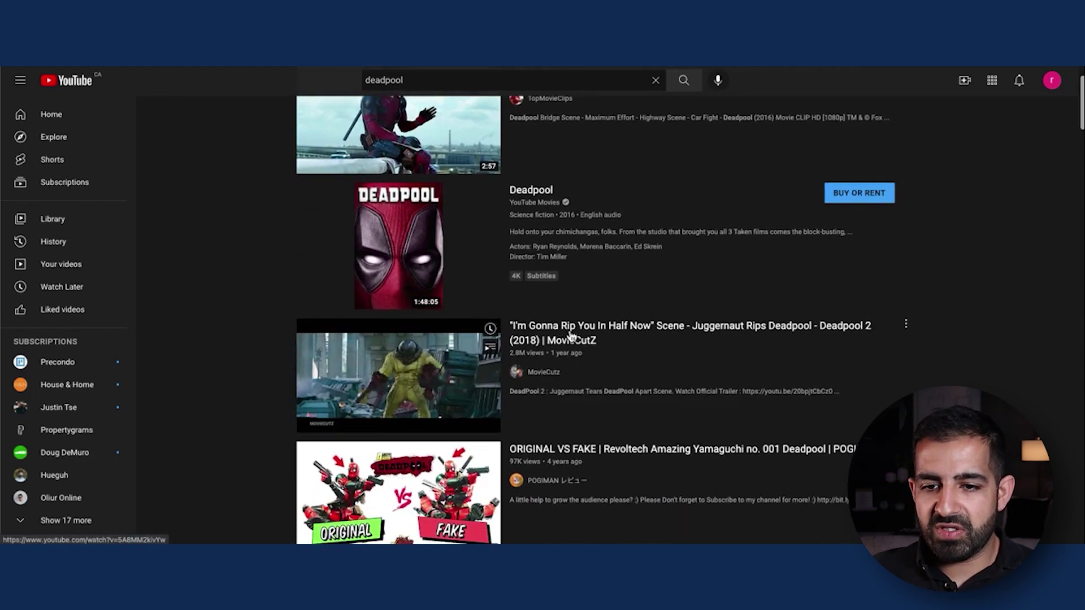
{"action": "right_click", "coordinate": [572, 336]}
{"action": "left_click", "coordinate": [622, 407]}
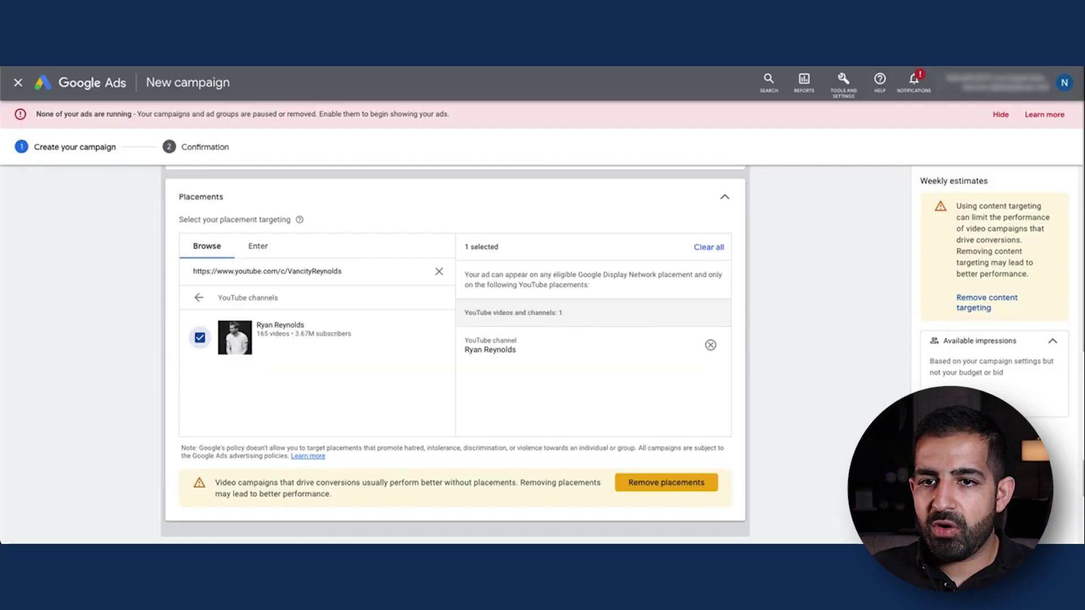
- Return to Google Ads and add the "I'm Gonna Rip You In Half Now" video as a placement using its copied link
{"action": "left_click", "coordinate": [439, 272]}
{"action": "left_click", "coordinate": [356, 273]}
{"action": "key", "text": "ctrl+v"}
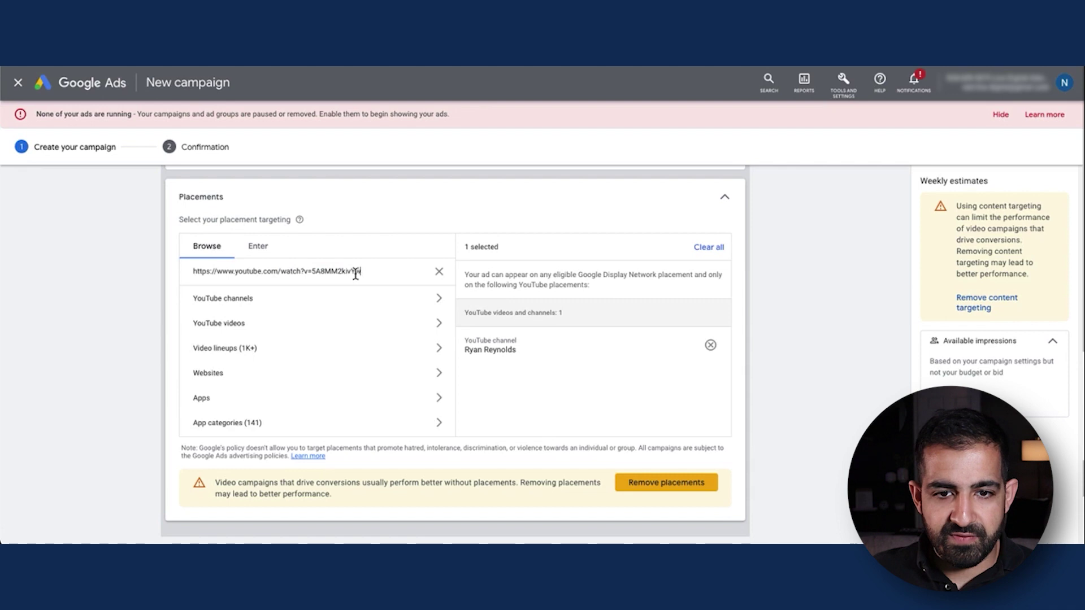
{"action": "left_click", "coordinate": [199, 336]}
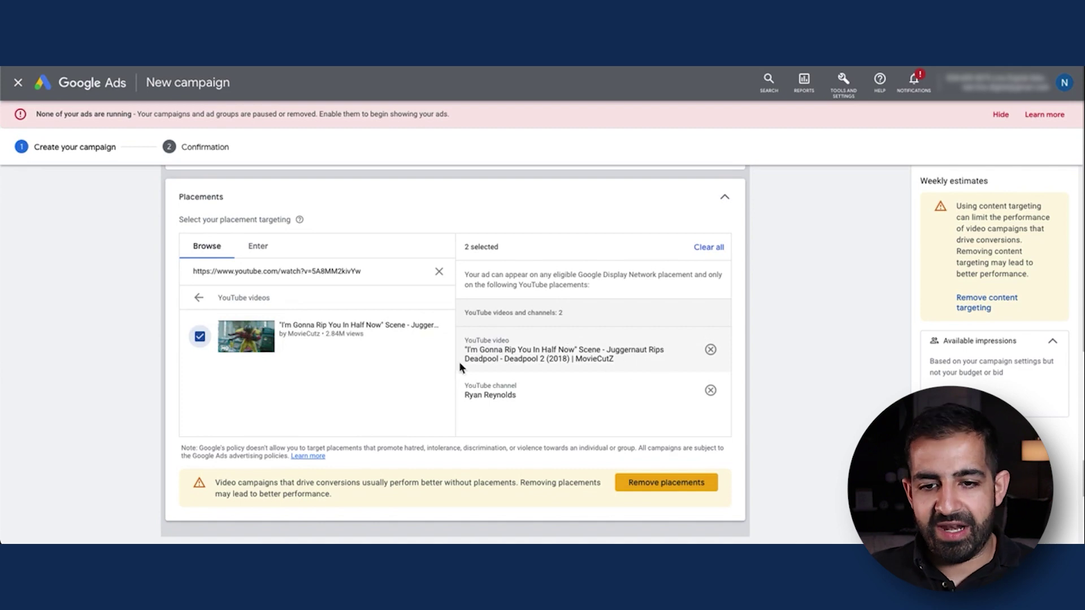
- Set the copied "I'm Gonna Rip You In Half Now" video as the YouTube video of the new ad
{"action": "scroll", "coordinate": [459, 362], "scroll_direction": "down", "scroll_amount": 2}
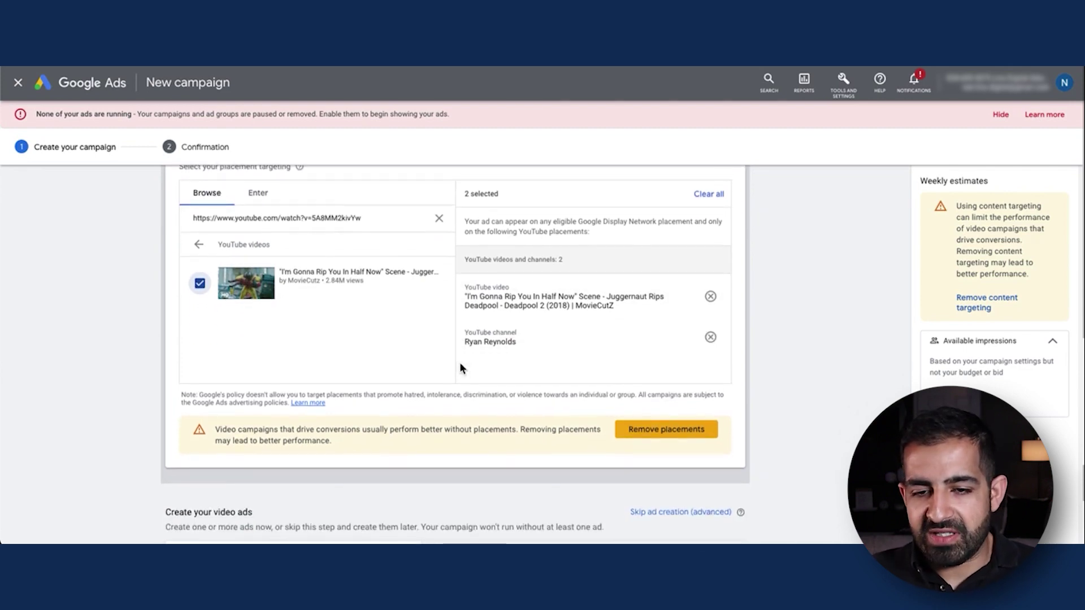
{"action": "scroll", "coordinate": [460, 367], "scroll_direction": "down", "scroll_amount": 1}
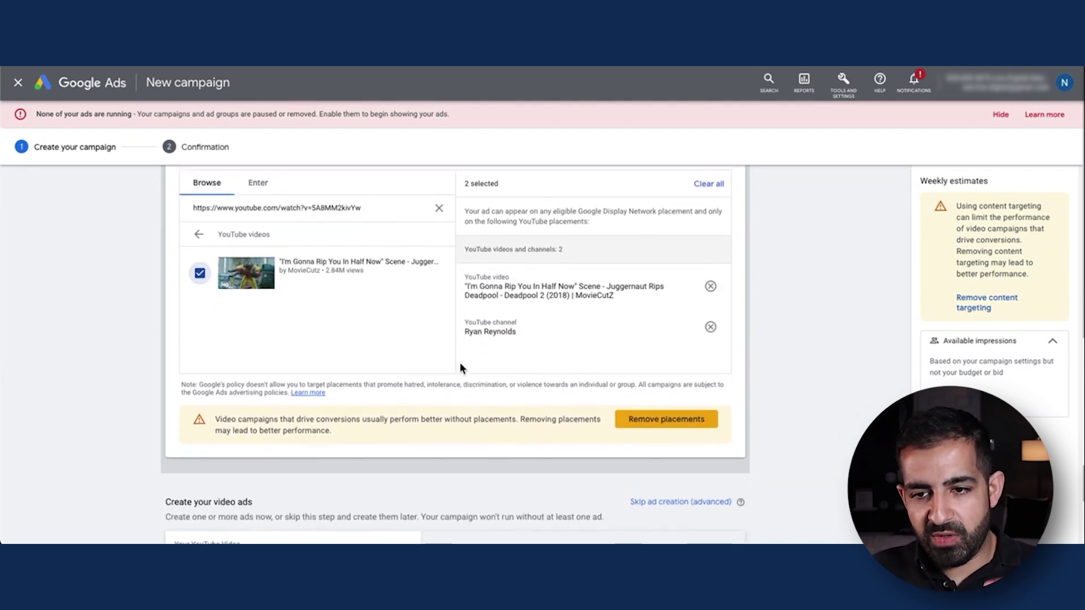
{"action": "scroll", "coordinate": [461, 367], "scroll_direction": "down", "scroll_amount": 4}
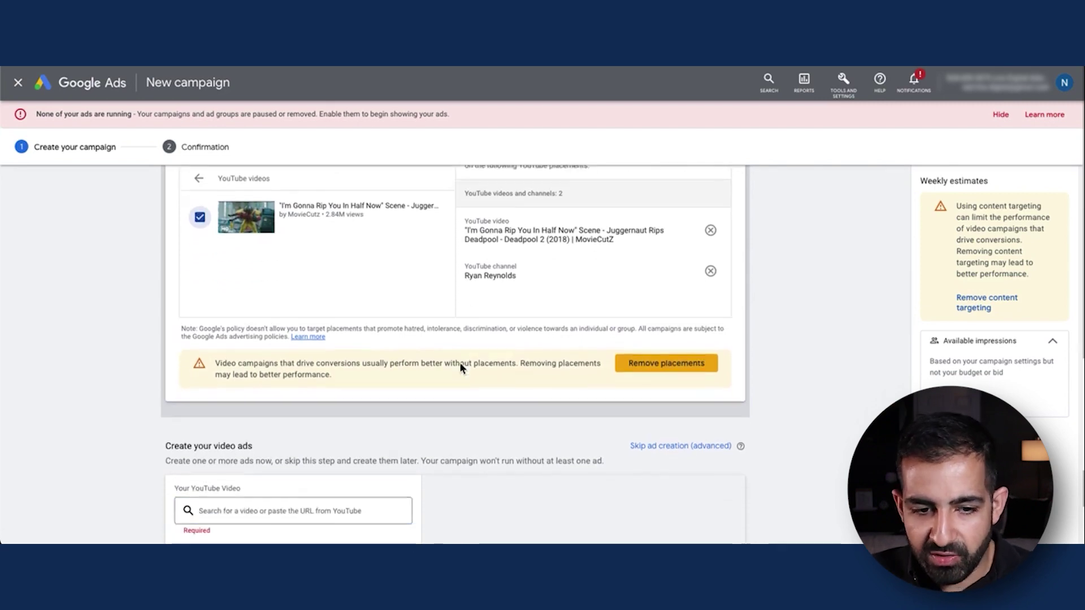
{"action": "scroll", "coordinate": [460, 368], "scroll_direction": "down", "scroll_amount": 3}
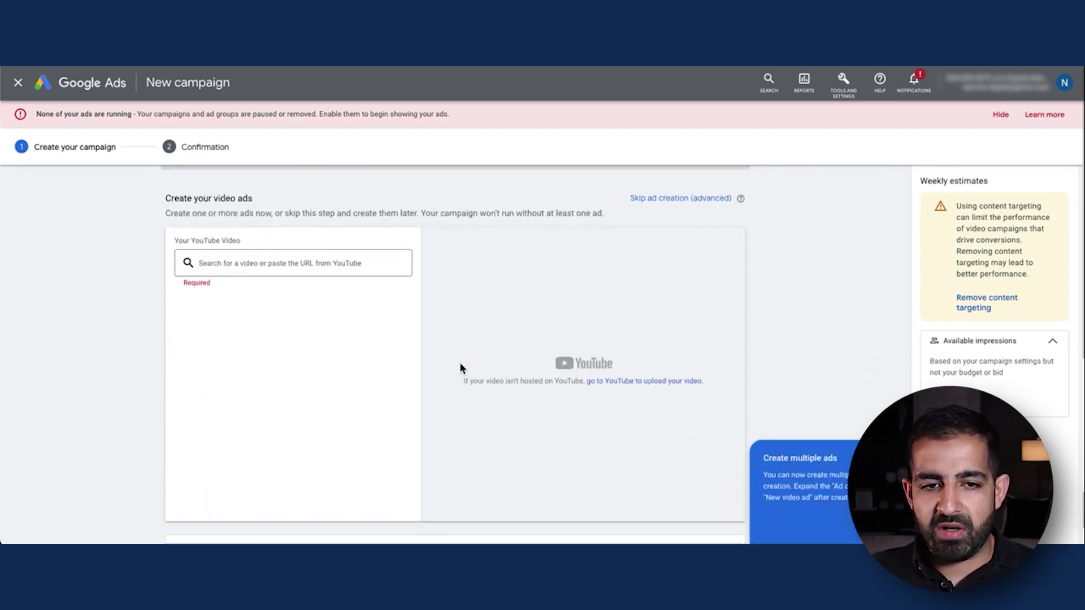
{"action": "left_click", "coordinate": [298, 236]}
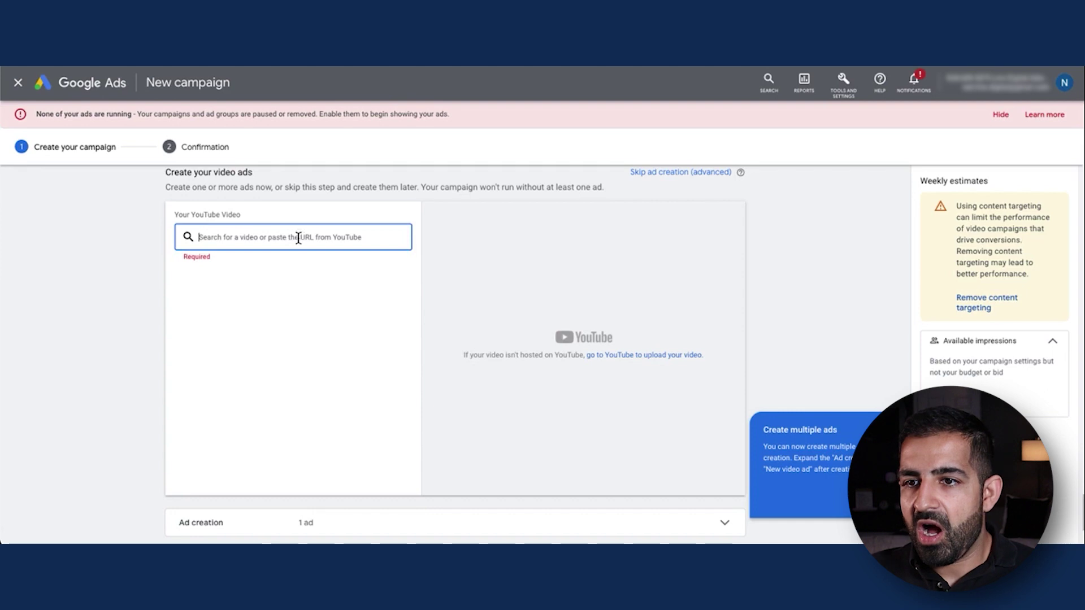
{"action": "scroll", "coordinate": [550, 310], "scroll_direction": "down", "scroll_amount": 1}
{"action": "scroll", "coordinate": [551, 310], "scroll_direction": "up", "scroll_amount": 4}
{"action": "scroll", "coordinate": [550, 310], "scroll_direction": "up", "scroll_amount": 2}
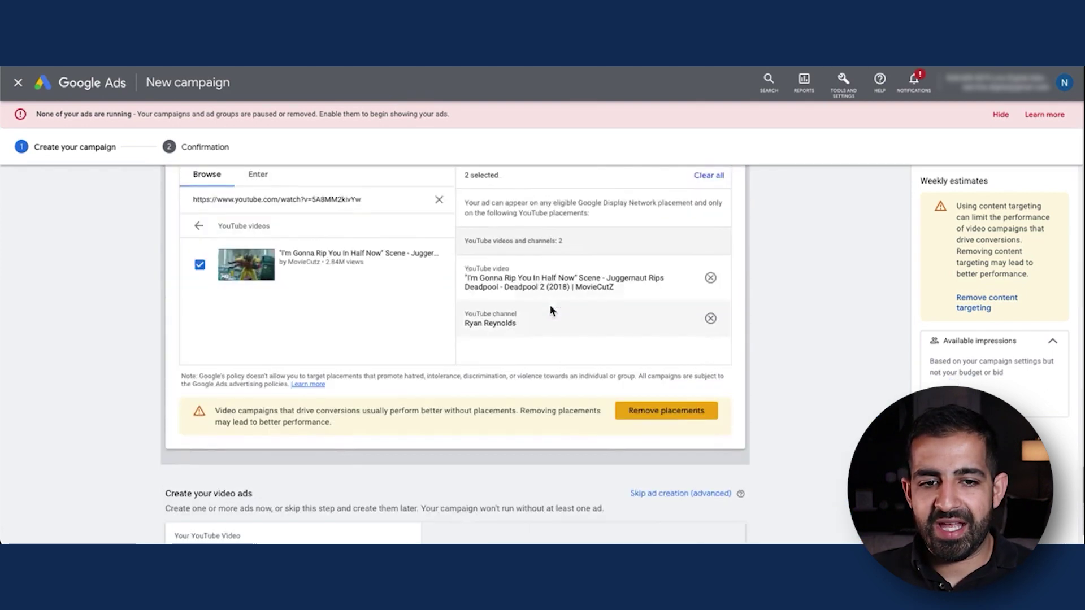
{"action": "scroll", "coordinate": [372, 293], "scroll_direction": "down", "scroll_amount": 4}
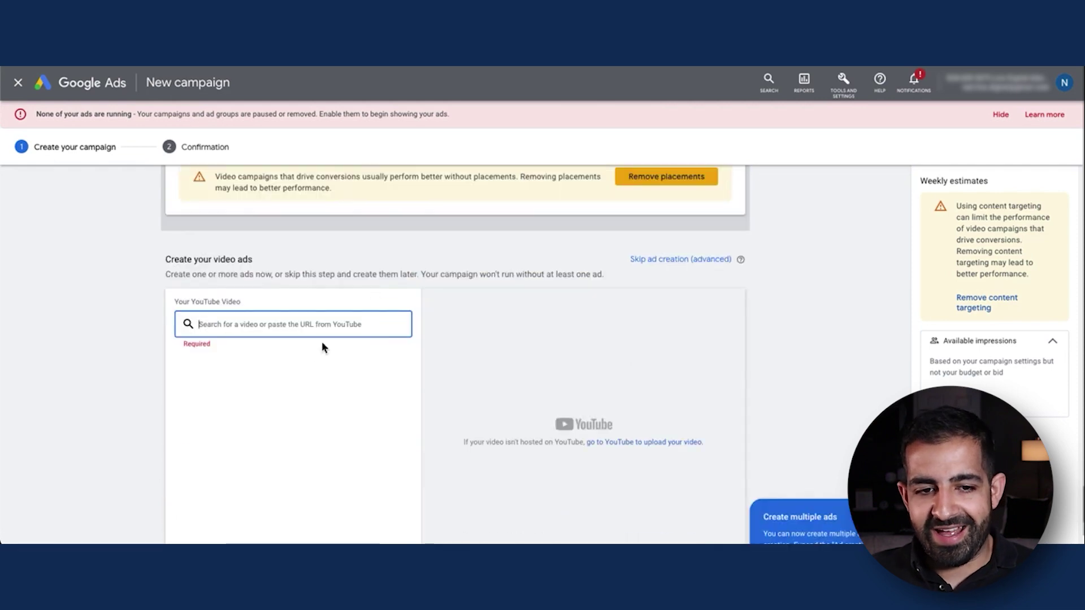
{"action": "left_click", "coordinate": [310, 332]}
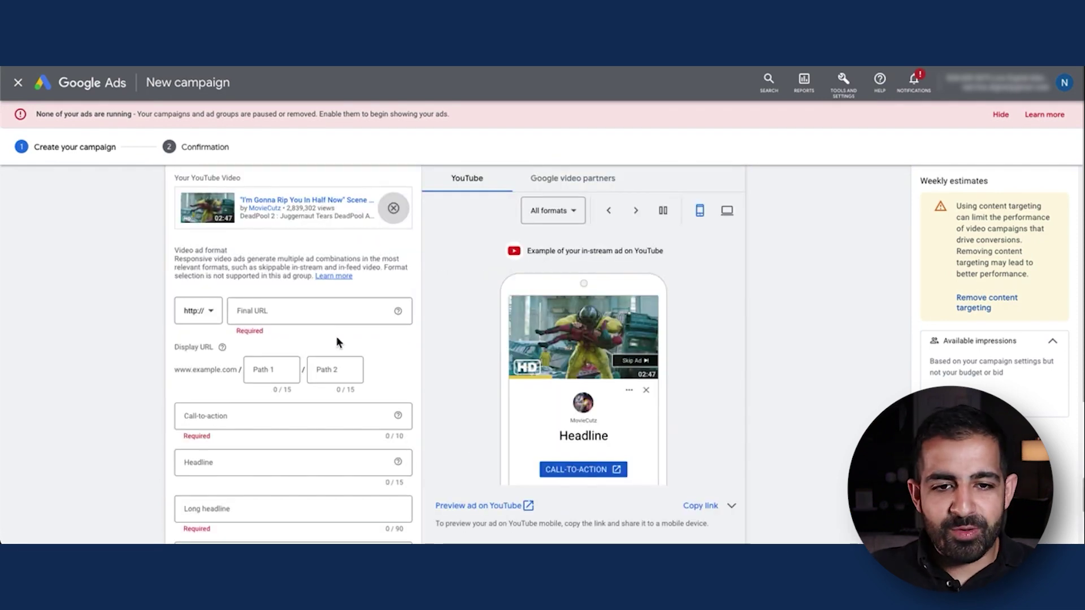
- Set the ad's final URL to lisdigital.com and its call-to-action to "Buy now"
{"action": "left_click", "coordinate": [347, 312]}
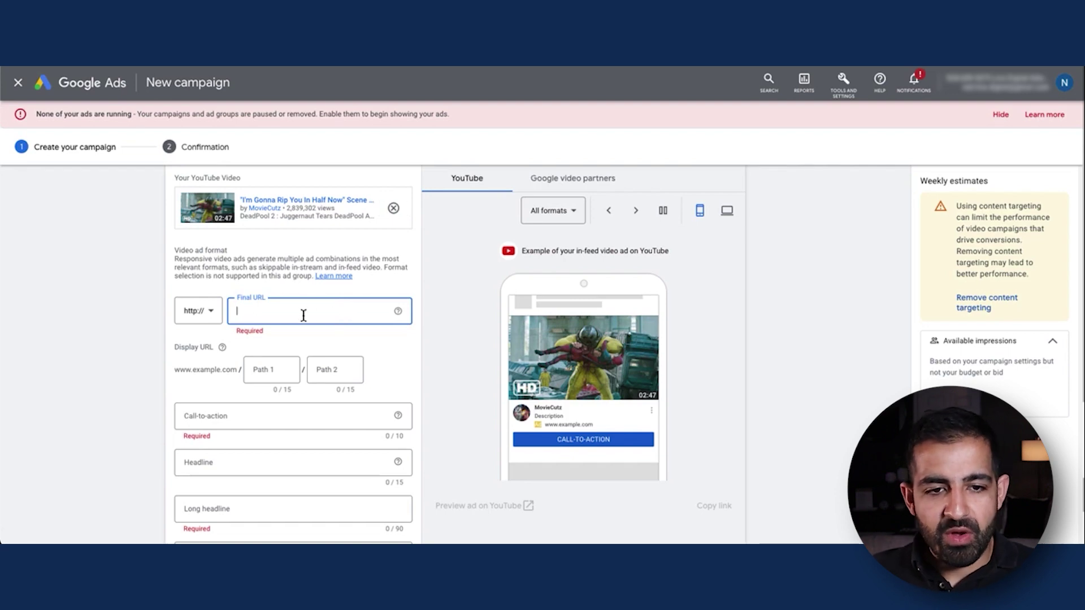
{"action": "scroll", "coordinate": [303, 316], "scroll_direction": "down", "scroll_amount": 1}
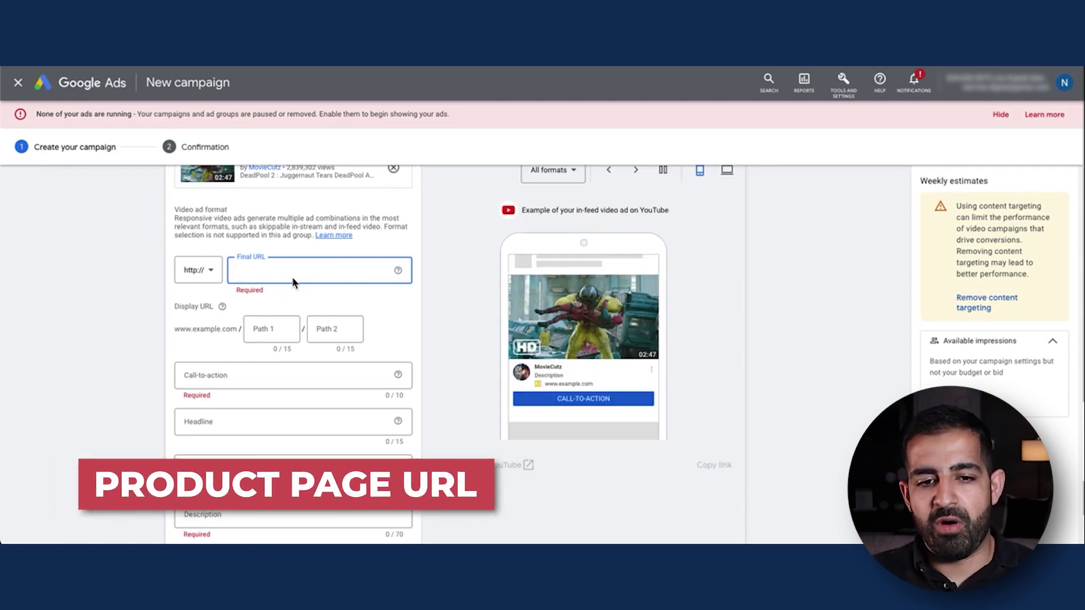
{"action": "type", "text": "lisdigital.com"}
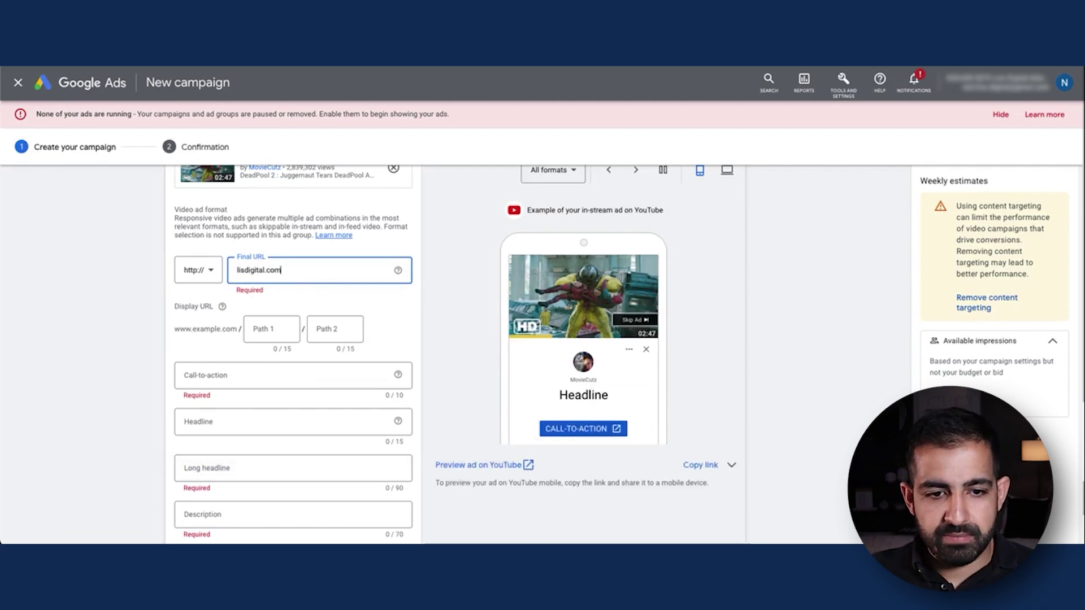
{"action": "left_click", "coordinate": [255, 373]}
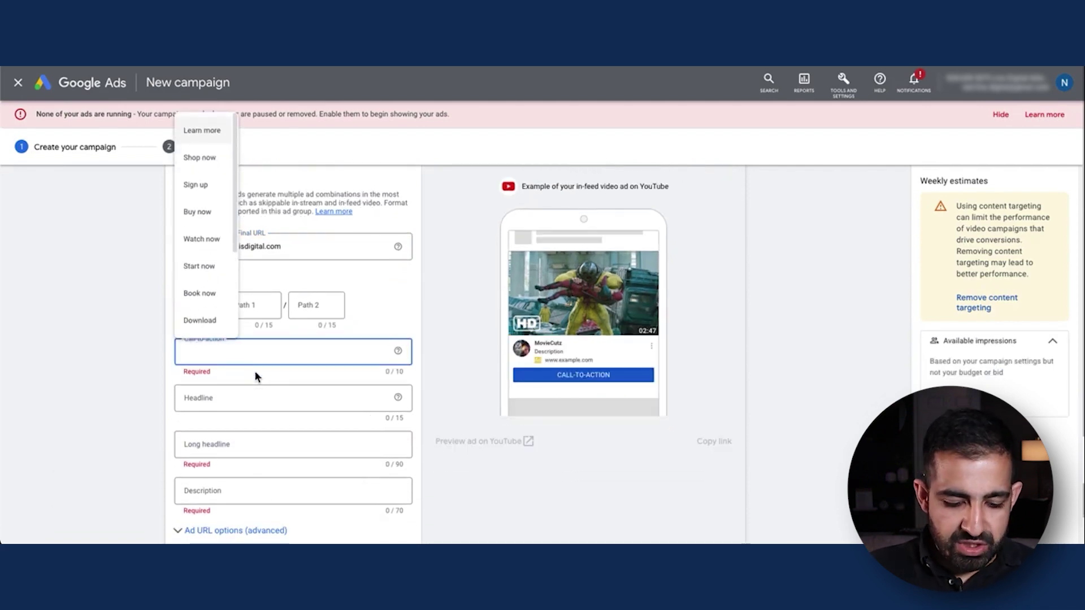
{"action": "type", "text": "Buy"}
{"action": "left_click", "coordinate": [204, 383]}
- Enter "Deadpool" as both the long headline and the description of the ad
{"action": "scroll", "coordinate": [298, 462], "scroll_direction": "down", "scroll_amount": 1}
{"action": "left_click", "coordinate": [285, 384]}
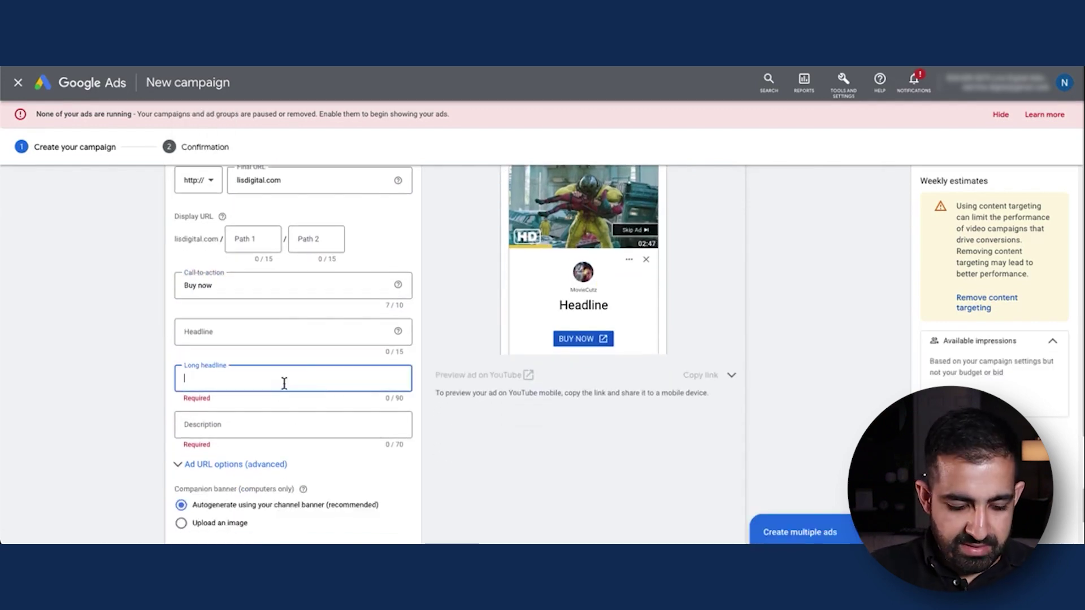
{"action": "type", "text": "Deadpool"}
{"action": "left_click", "coordinate": [293, 425]}
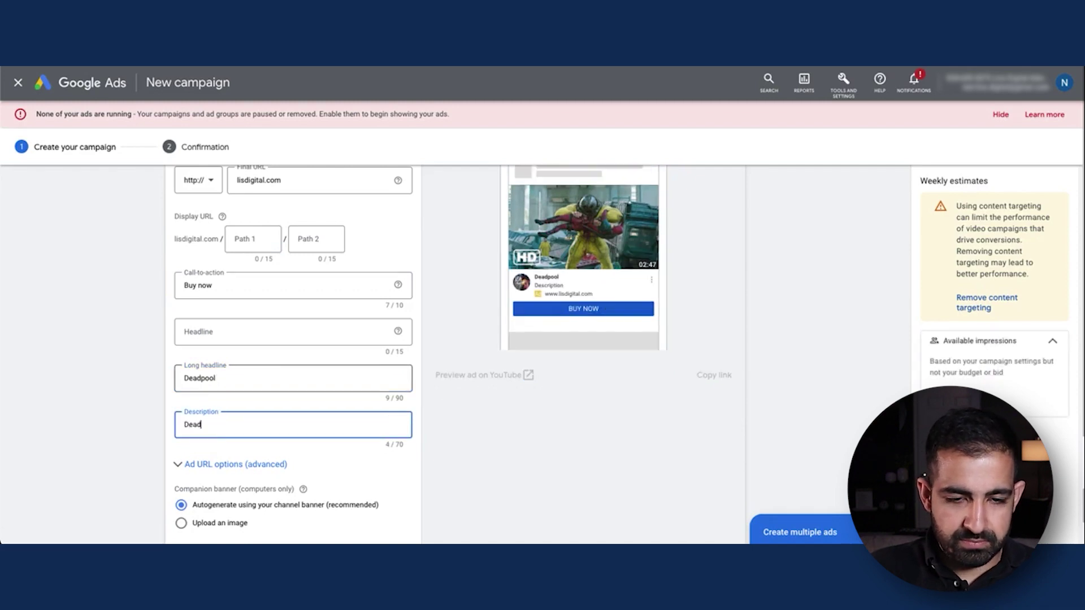
{"action": "scroll", "coordinate": [271, 391], "scroll_direction": "down", "scroll_amount": 2}
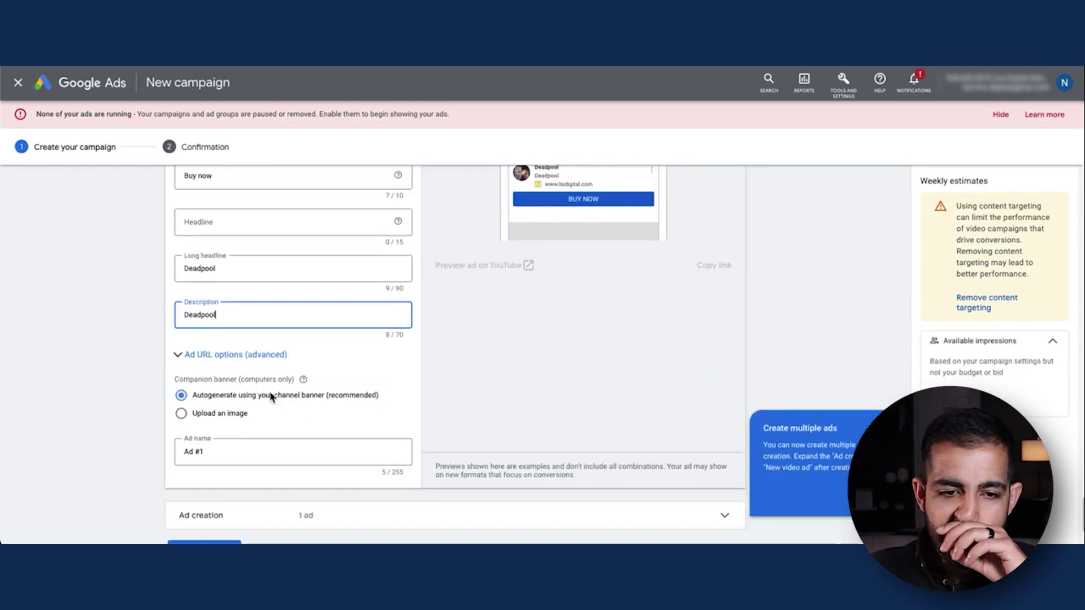
{"action": "scroll", "coordinate": [262, 412], "scroll_direction": "up", "scroll_amount": 2}
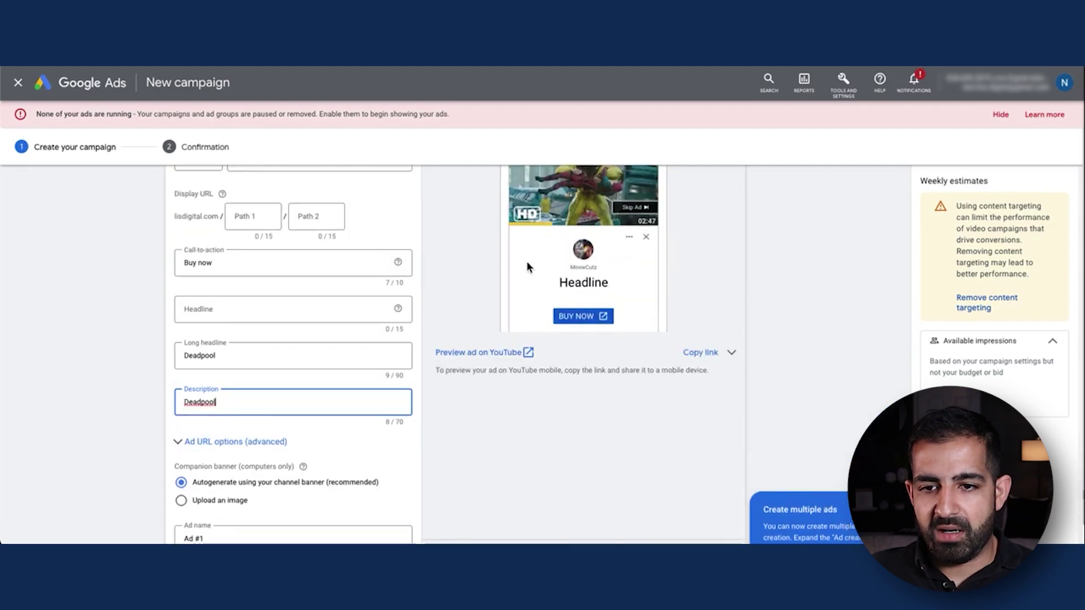
{"action": "scroll", "coordinate": [424, 426], "scroll_direction": "down", "scroll_amount": 3}
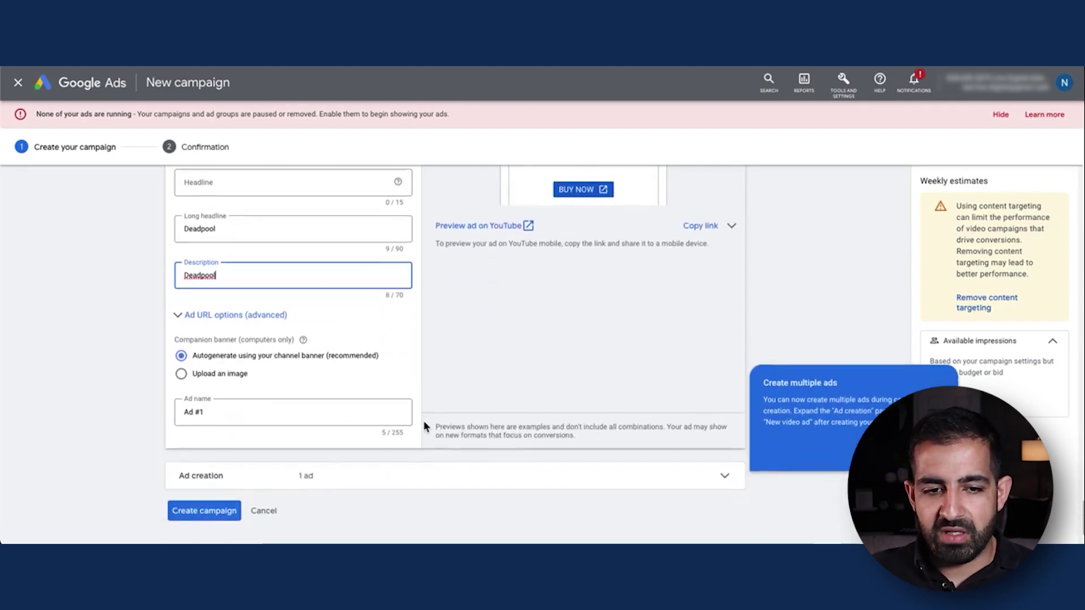
- Rename the ad as "DEadpool ad 1" and expand the ad creation section
{"action": "left_click", "coordinate": [247, 418]}
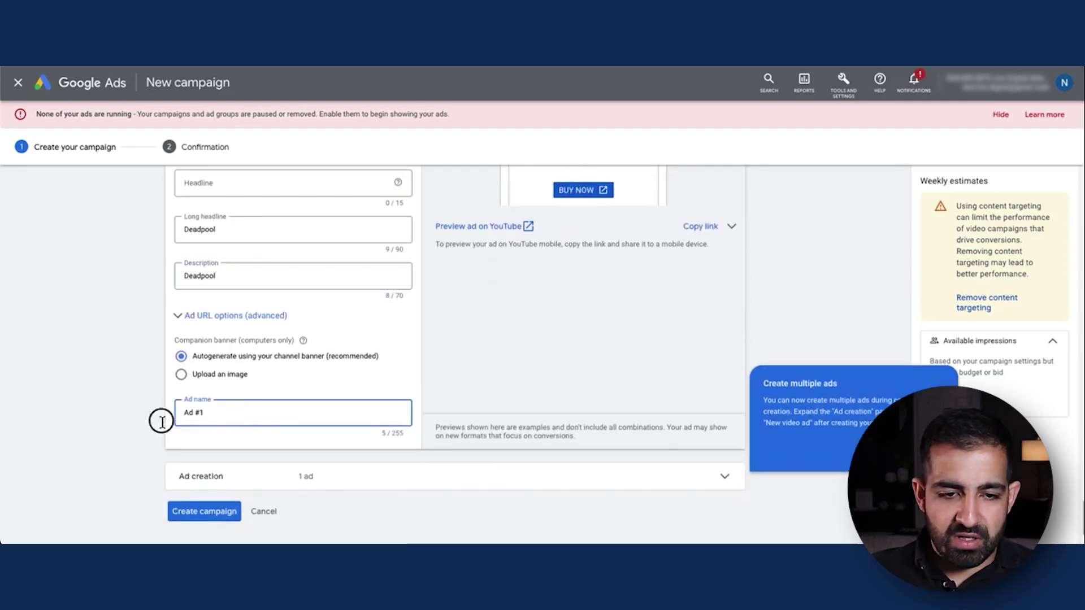
{"action": "left_click_drag", "start_coordinate": [163, 422], "coordinate": [110, 434]}
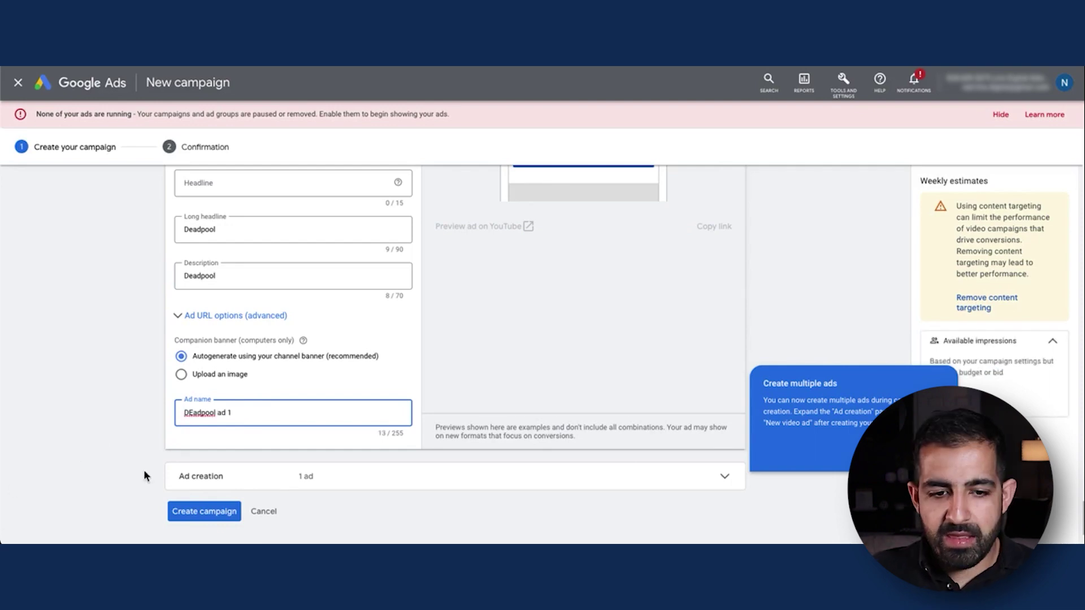
{"action": "left_click", "coordinate": [242, 480]}
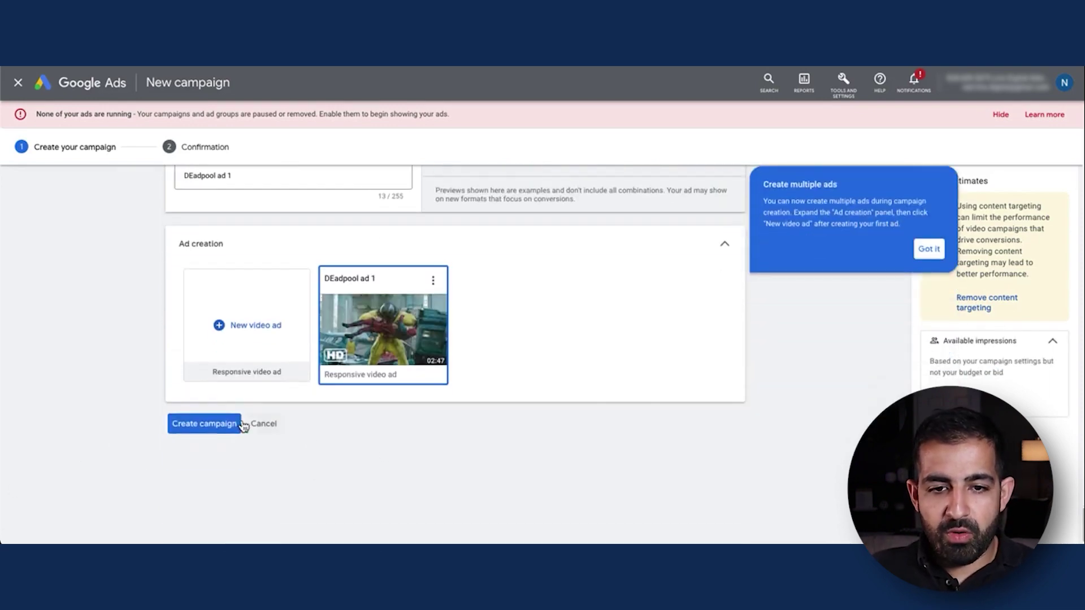
- Create the campaign and continue from the confirmation to its ad groups
{"action": "left_click", "coordinate": [215, 429]}
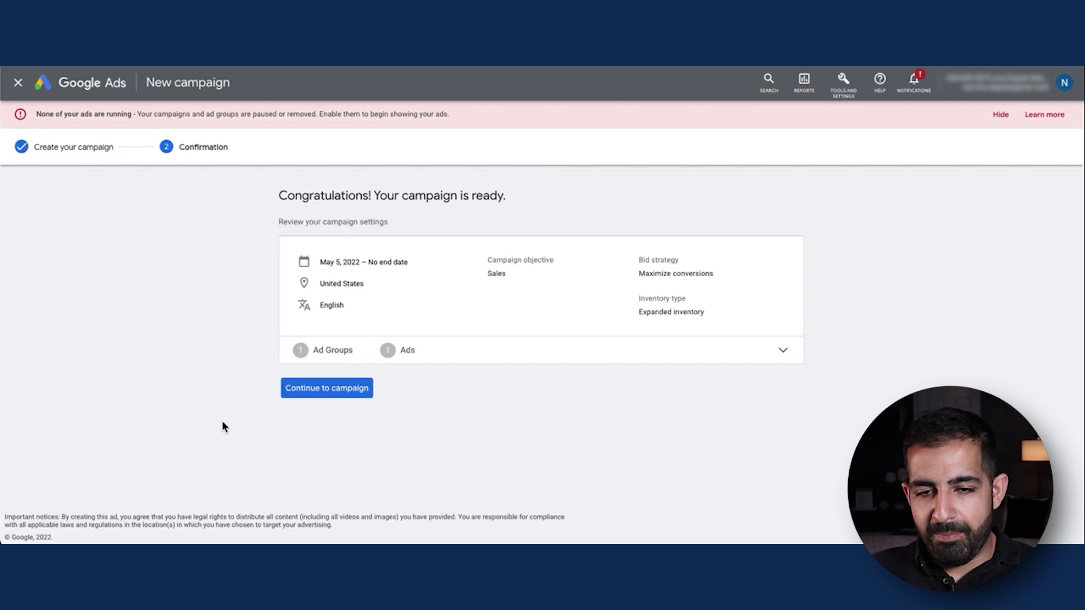
{"action": "left_click", "coordinate": [290, 393]}
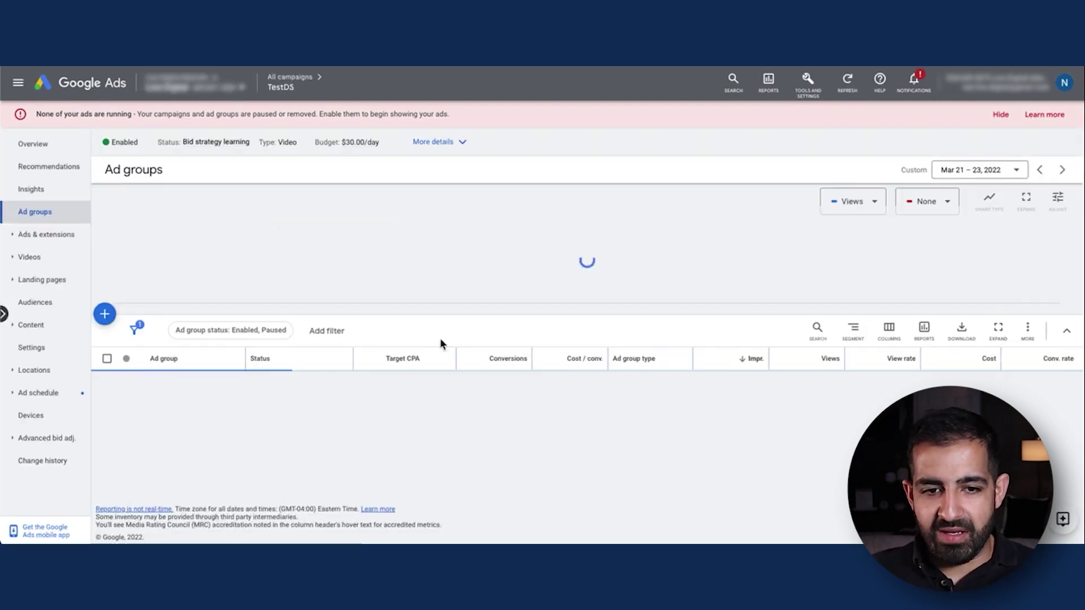